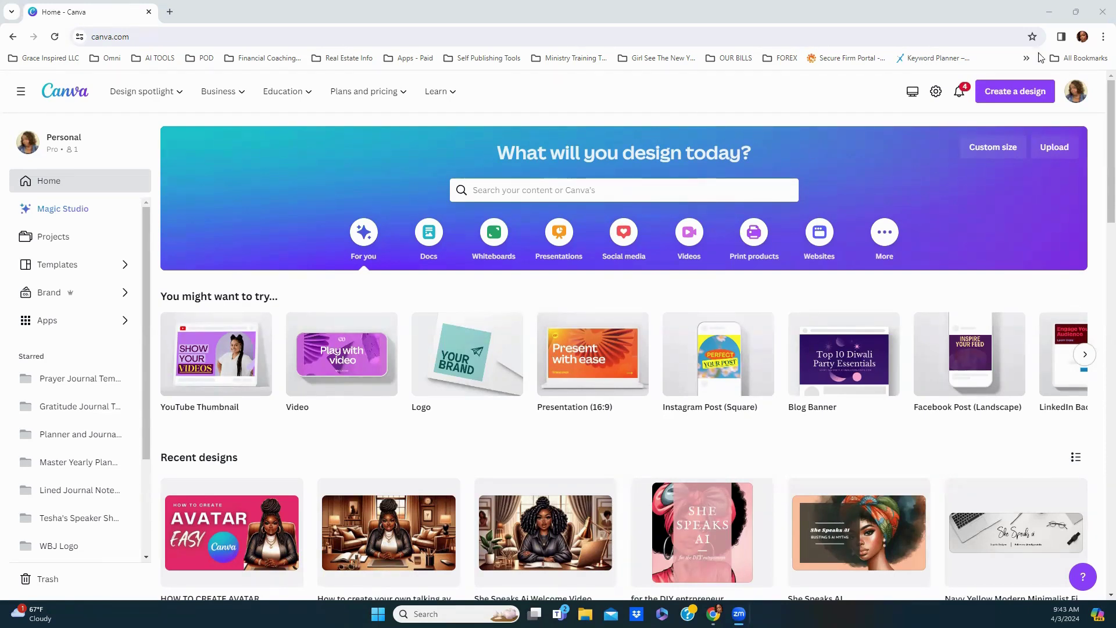
Create a new blank design using the Flyer (Portrait 8.5 × 11 in) format
left_click(1015, 91)
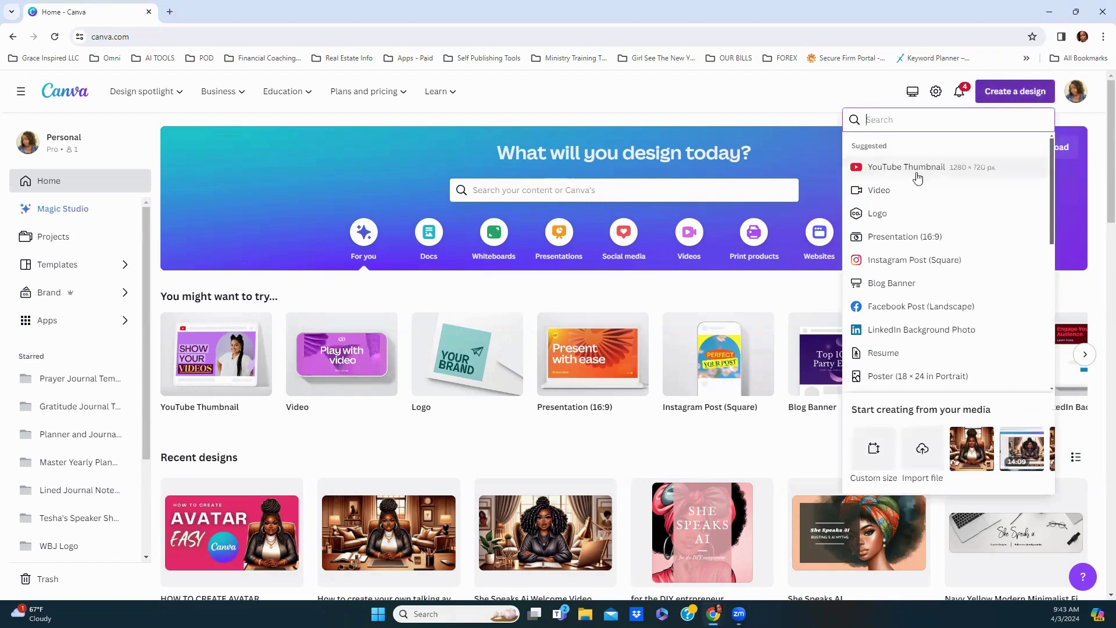
scroll(906, 310, "down", 1)
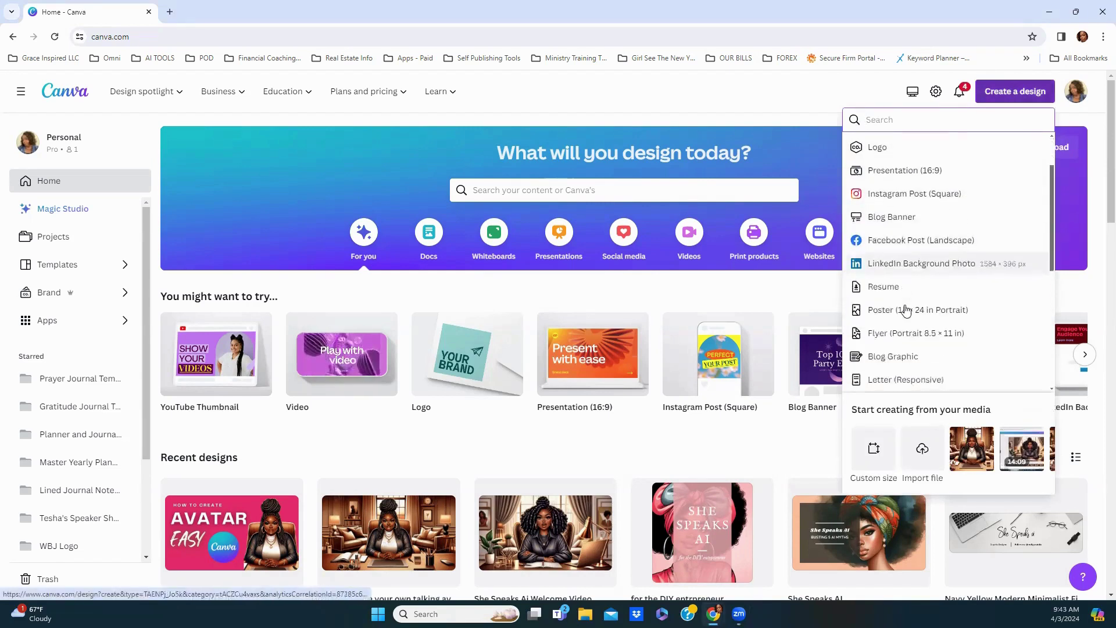
scroll(906, 310, "down", 1)
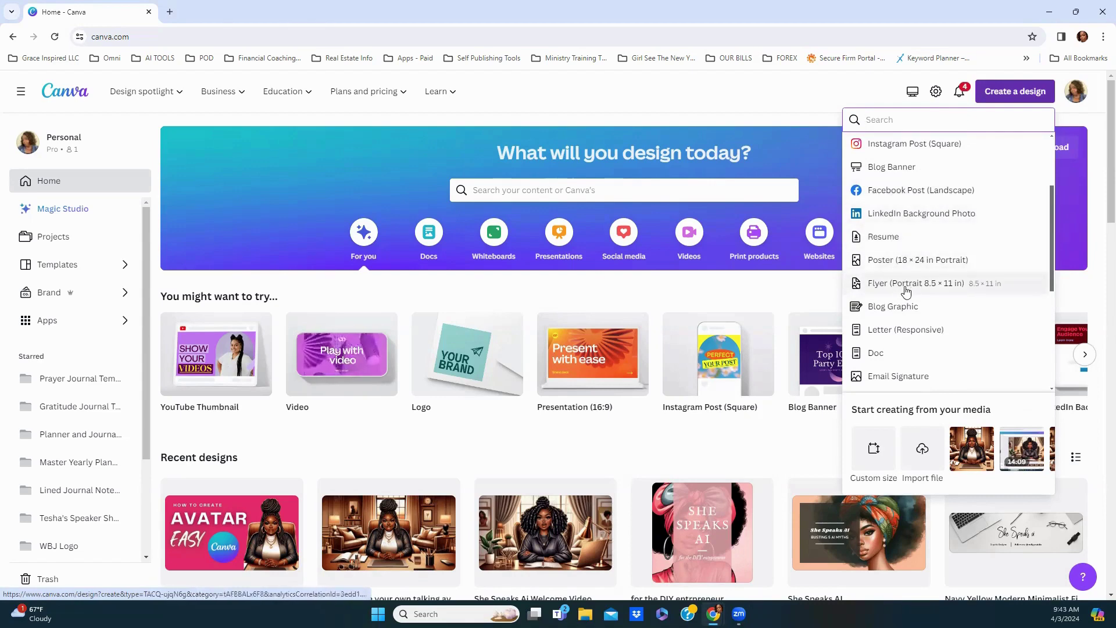
left_click(930, 288)
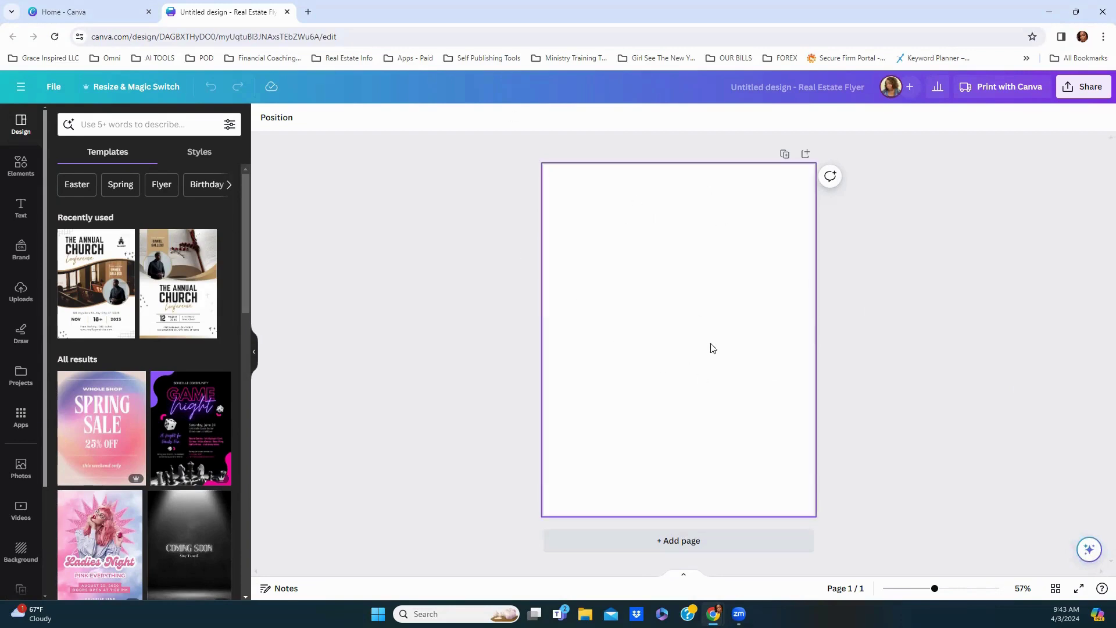
Add the uploaded picture of the woman in the SATURDAY shirt to the page and move it toward the page's upper part
scroll(23, 505, "down", 2)
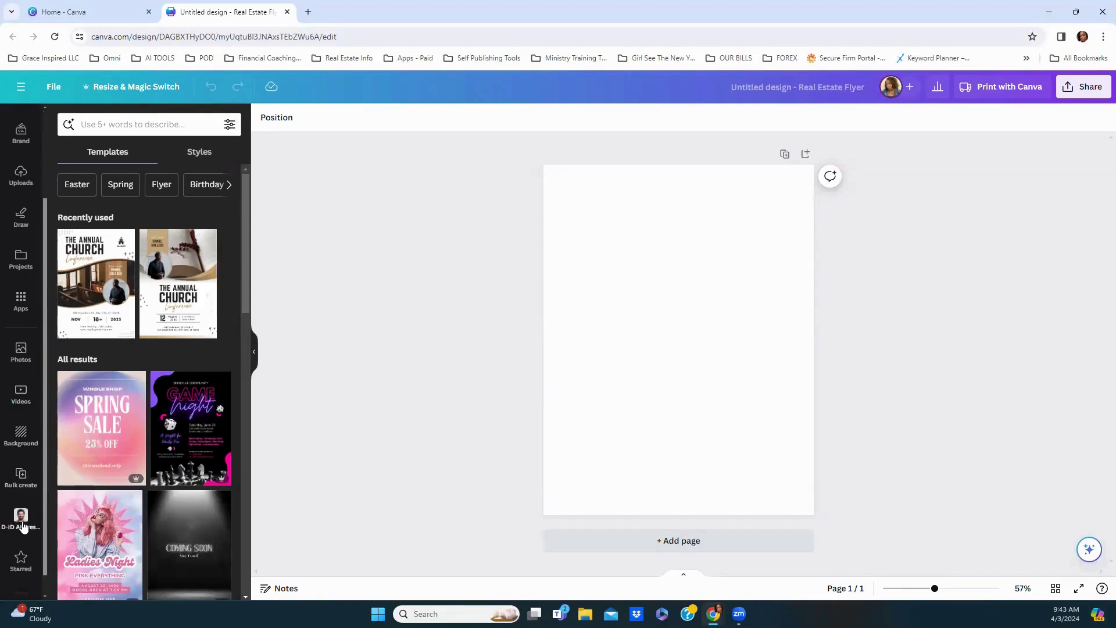
scroll(21, 354, "up", 1)
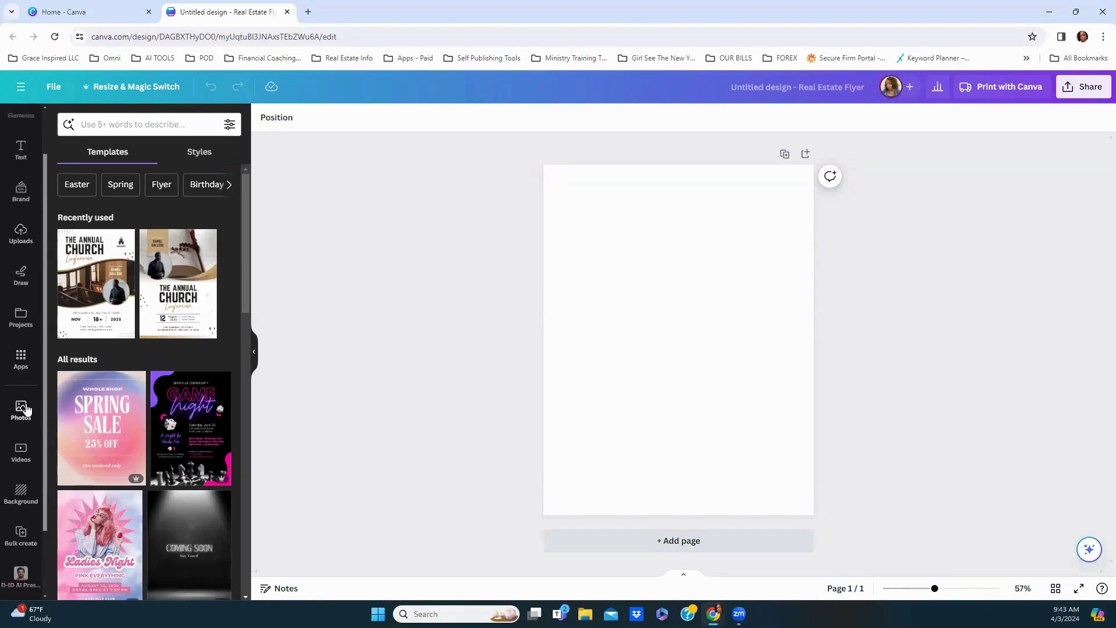
scroll(25, 425, "down", 2)
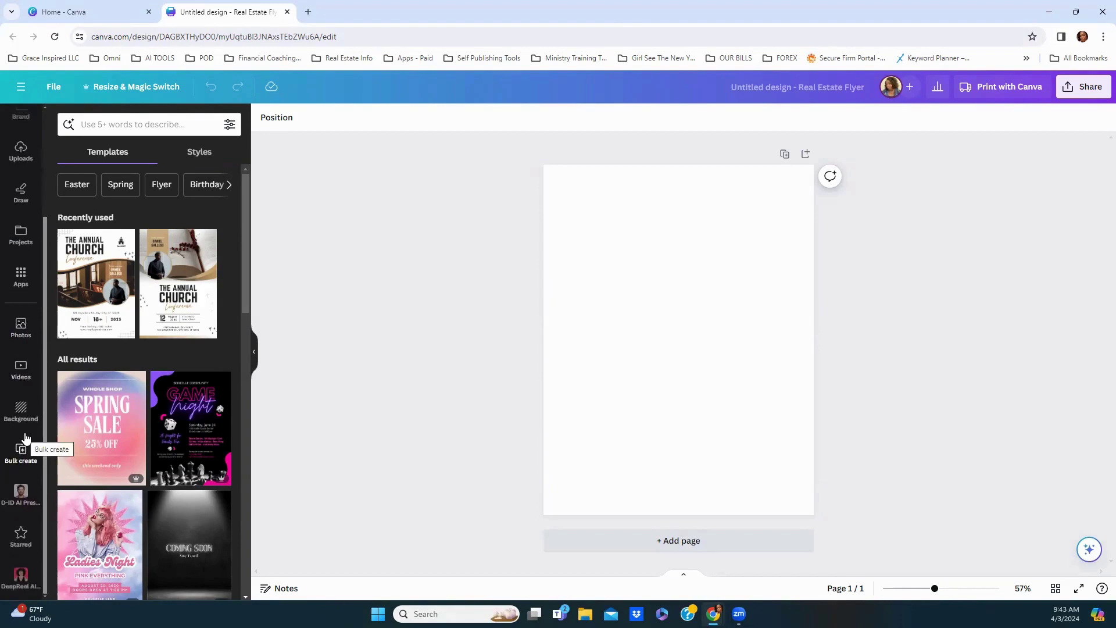
scroll(24, 349, "up", 3)
left_click(19, 289)
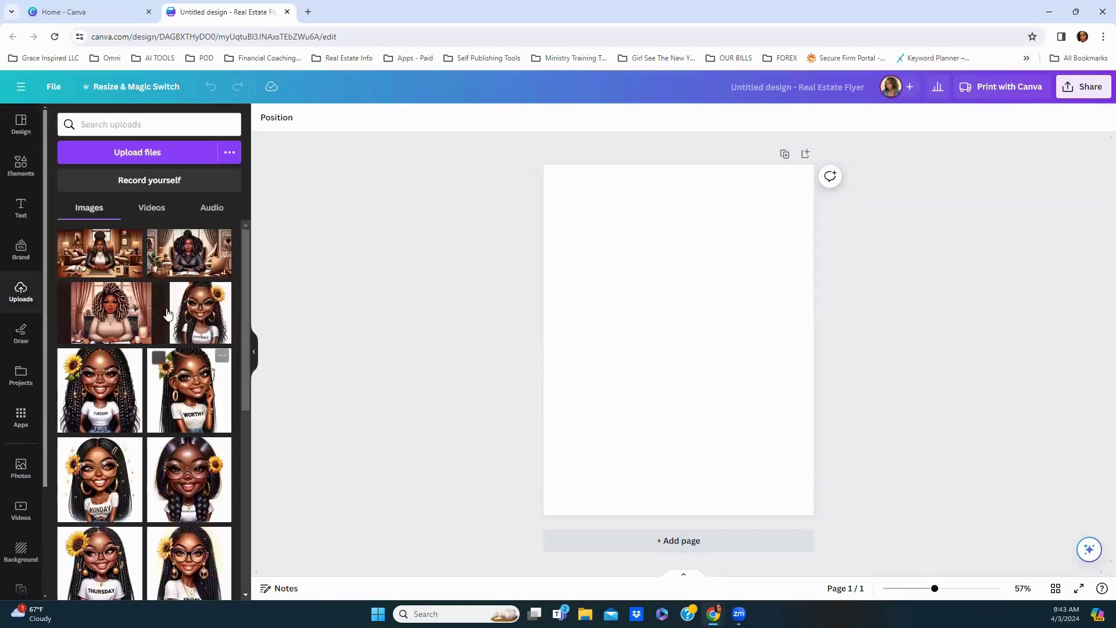
left_click(200, 325)
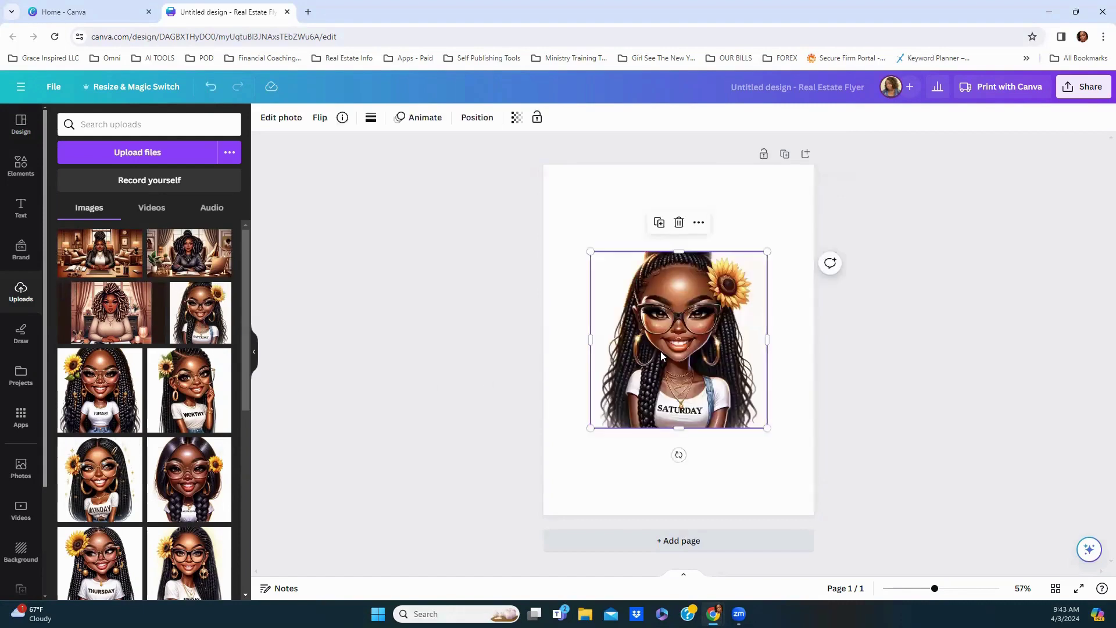
left_click_drag(661, 352, 663, 296)
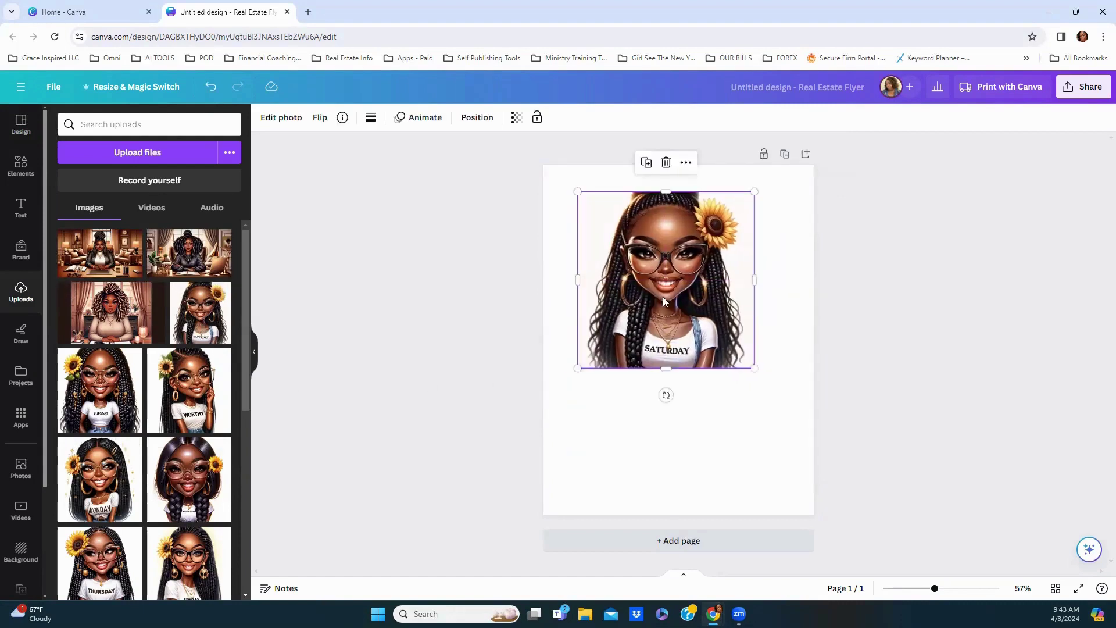
Set the page background color to solid black
left_click(643, 461)
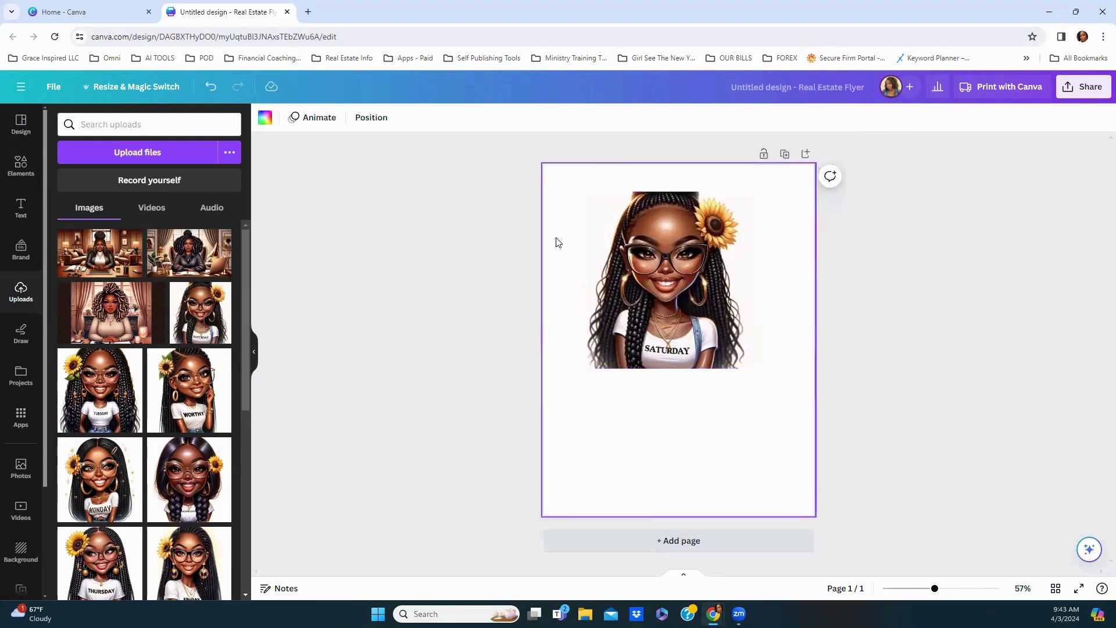
left_click(265, 117)
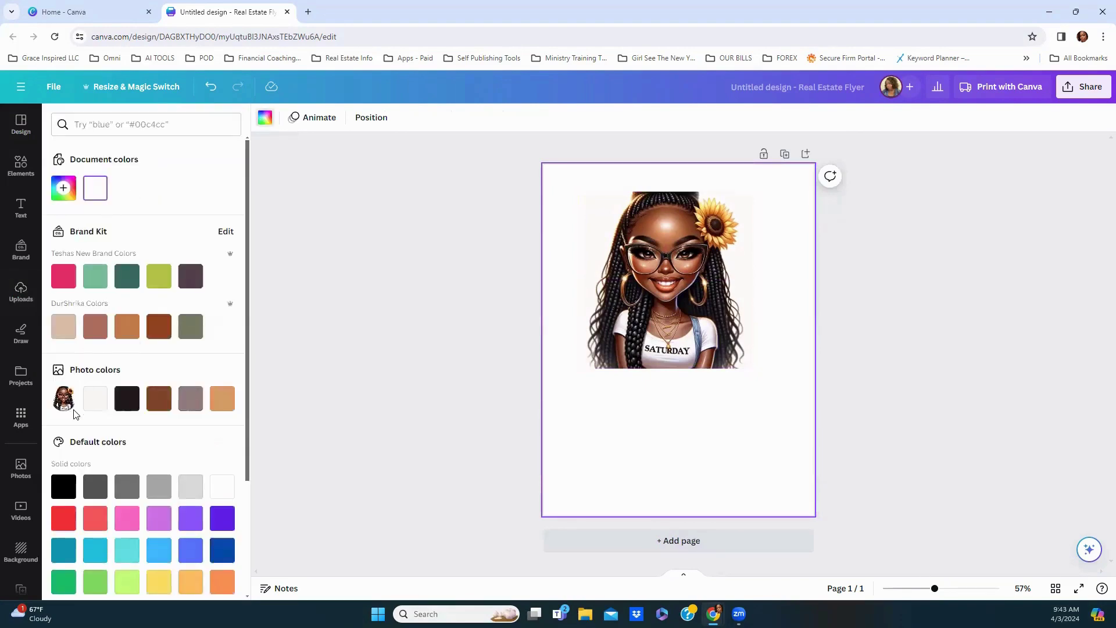
left_click(63, 486)
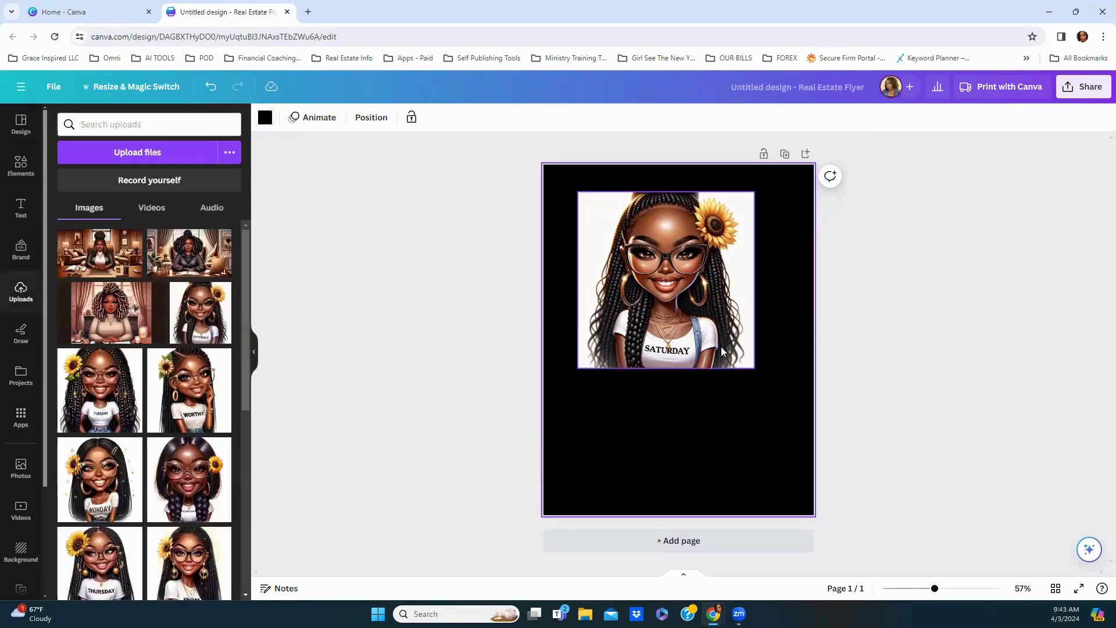
Move the SATURDAY picture slightly down the page and remove its background with BG Remover
left_click_drag(684, 259, 664, 295)
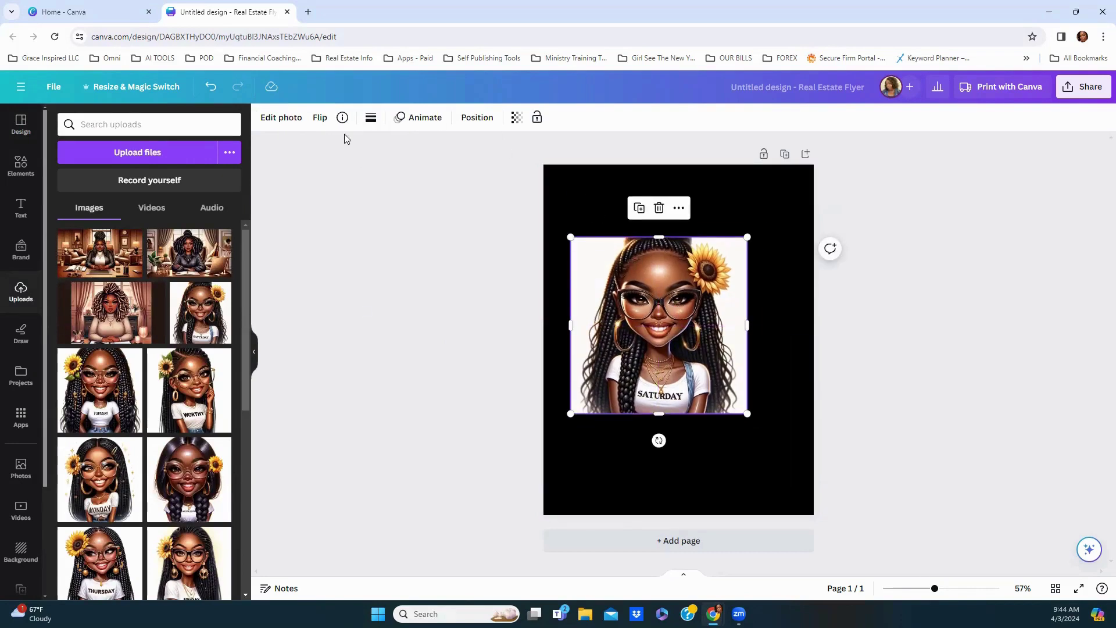
left_click(281, 118)
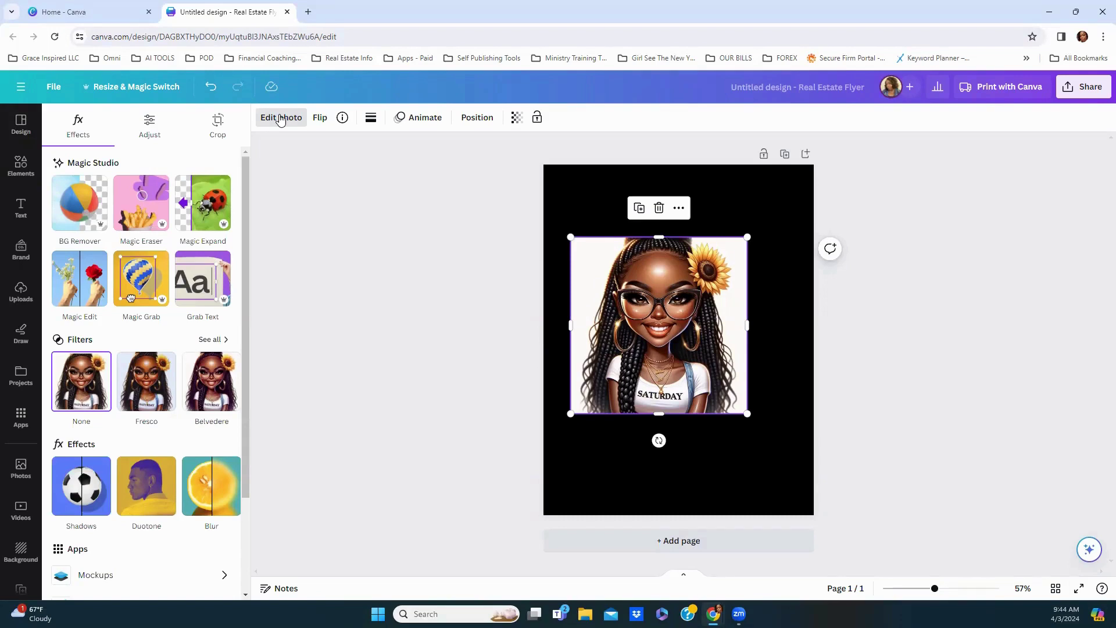
left_click(78, 211)
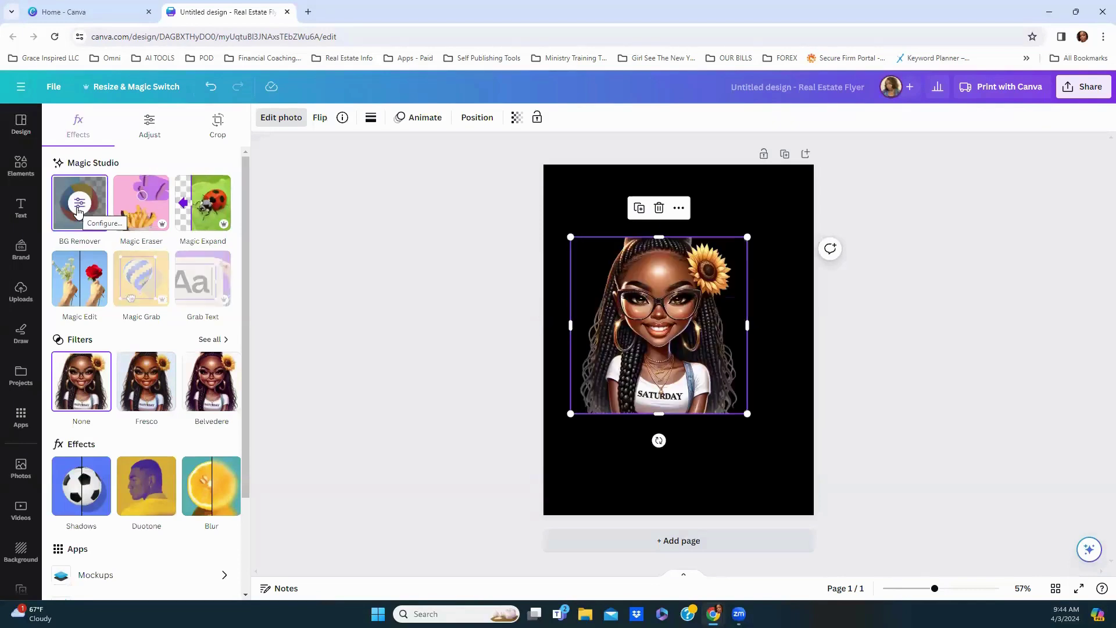
left_click(751, 451)
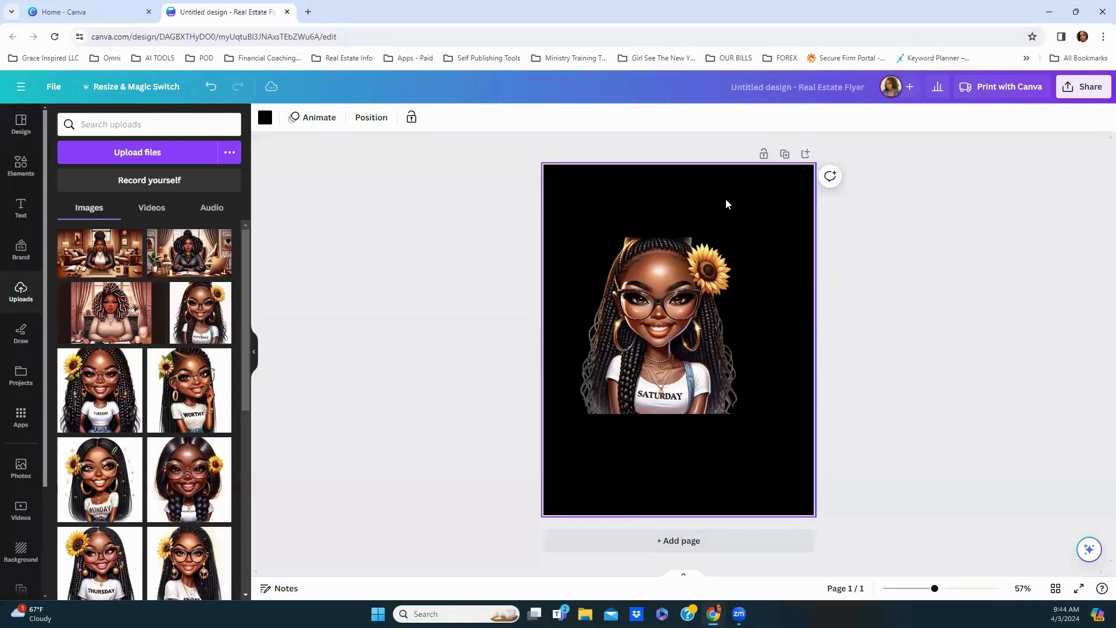
Touch up the SATURDAY picture's cutout in the Background Remover, setting the Erase brush size to 7
left_click(659, 373)
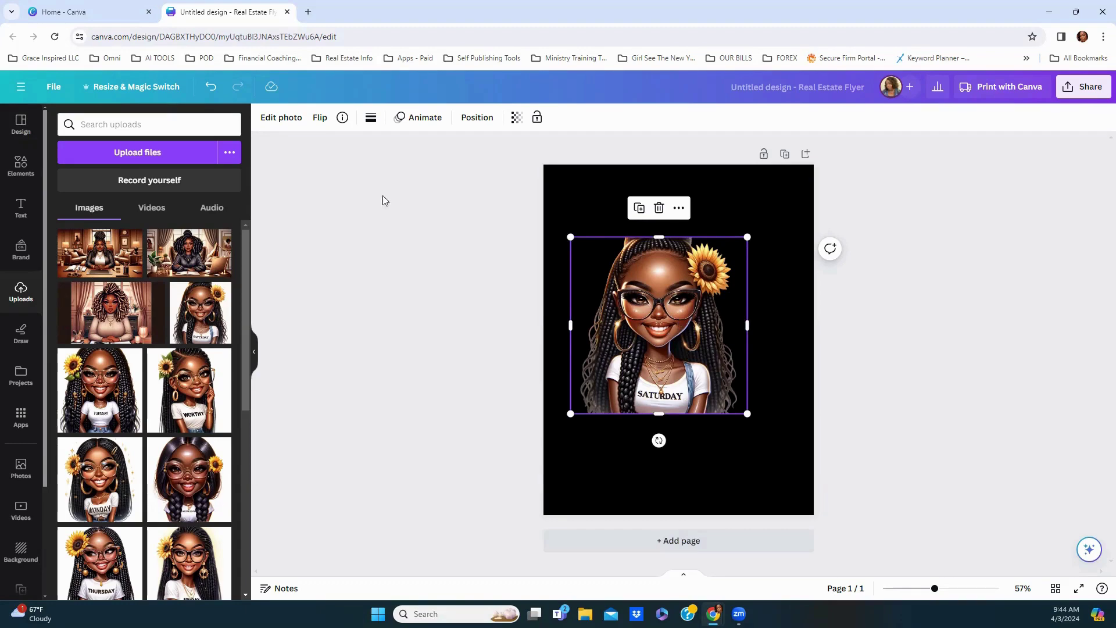
left_click(287, 120)
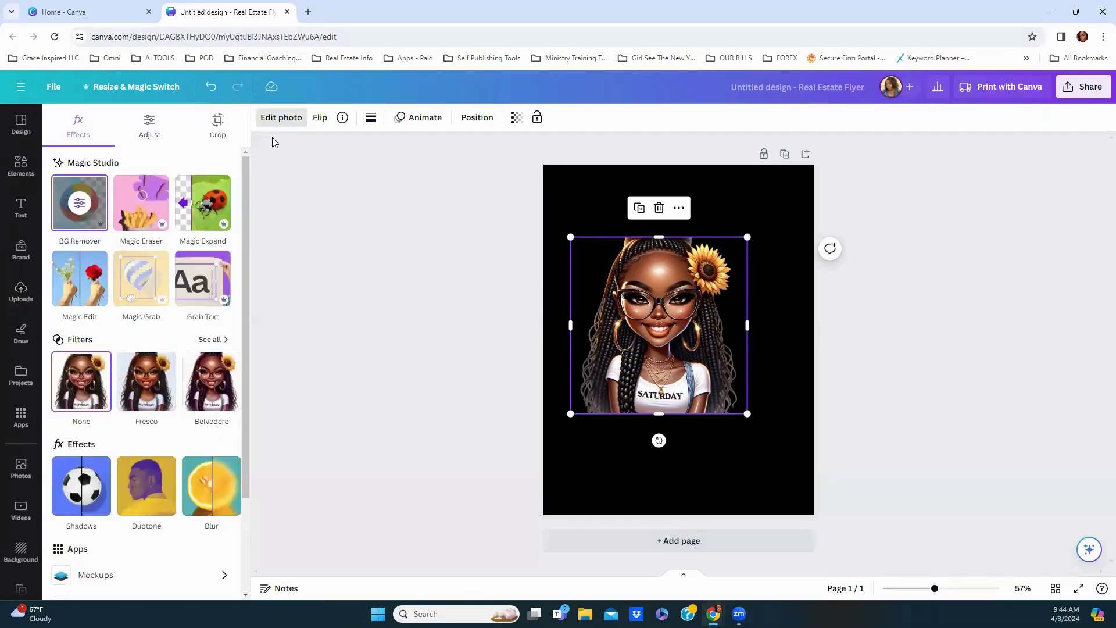
left_click(82, 224)
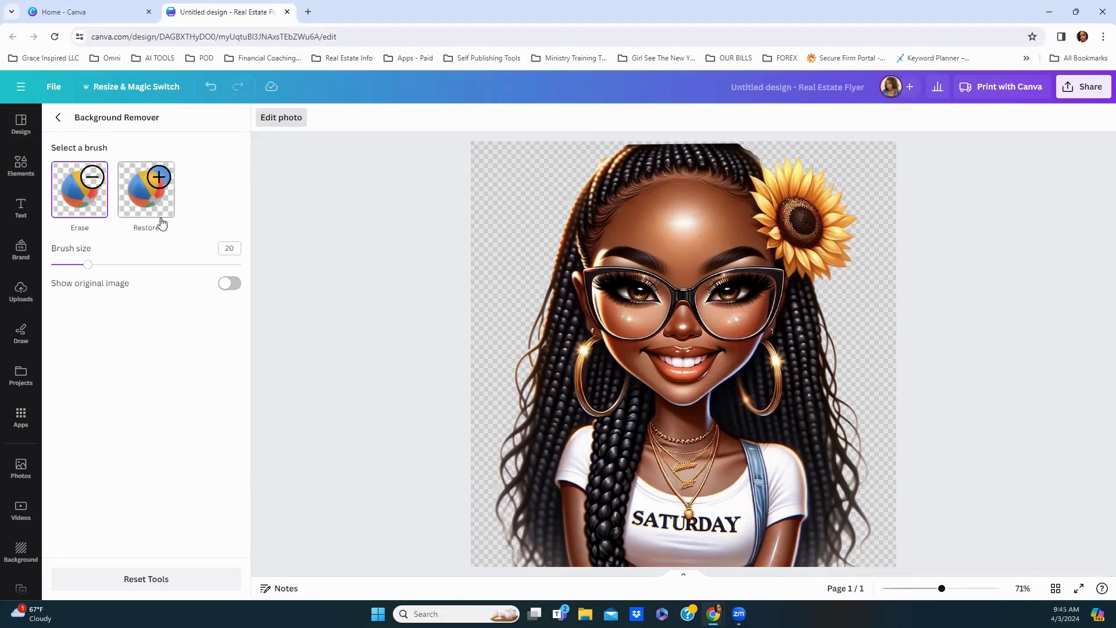
left_click_drag(87, 264, 63, 274)
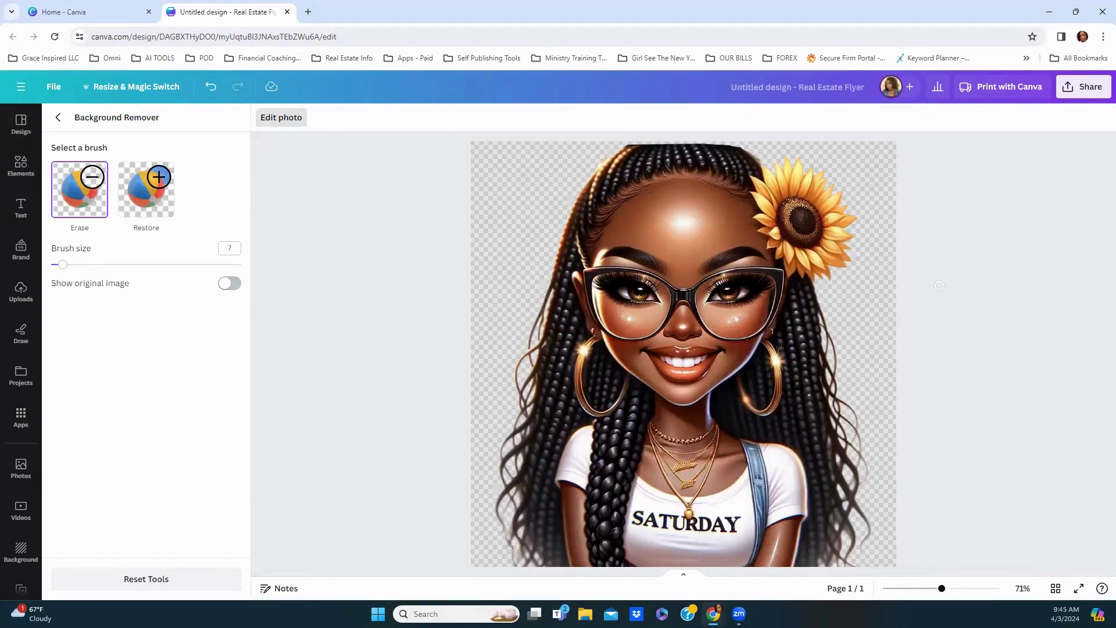
left_click(58, 120)
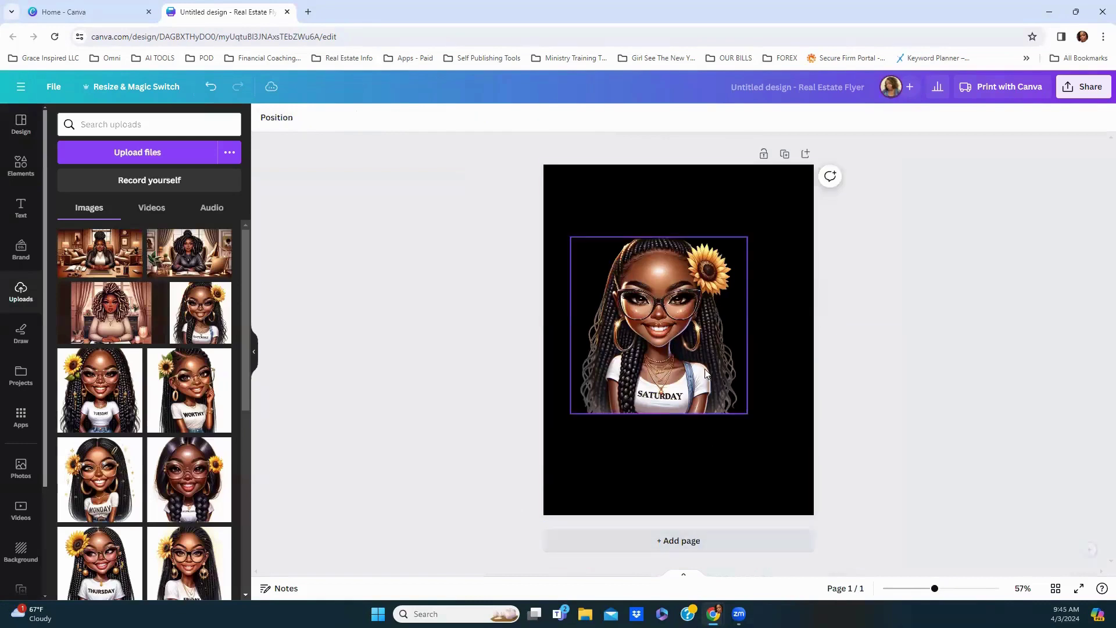
Center the SATURDAY picture on the page and apply the Outline shadow effect to it
left_click_drag(694, 364, 714, 378)
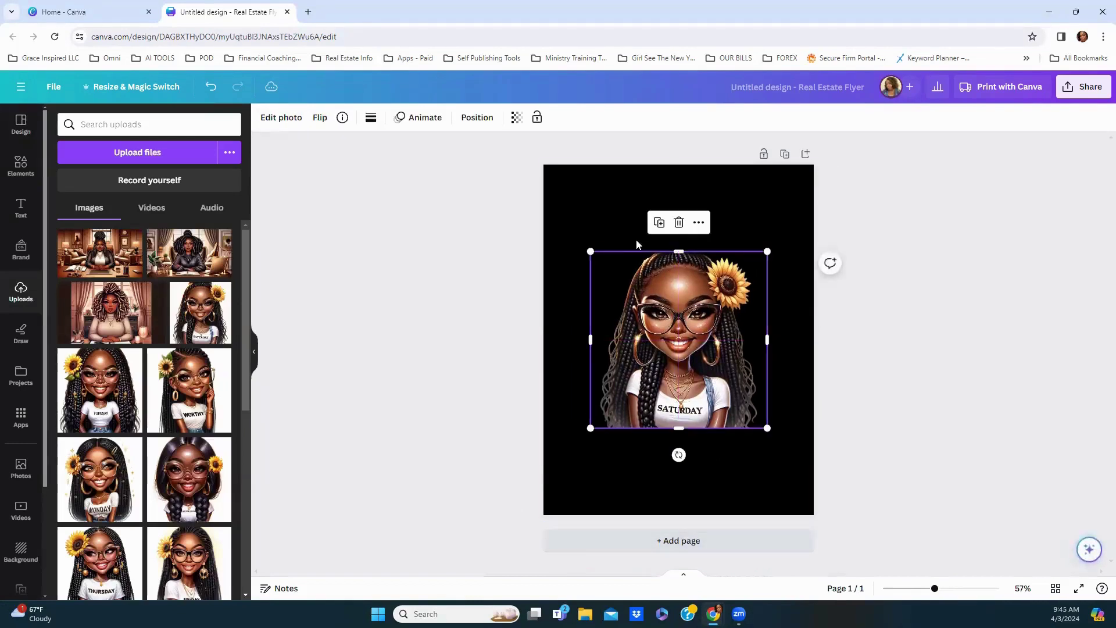
left_click(280, 125)
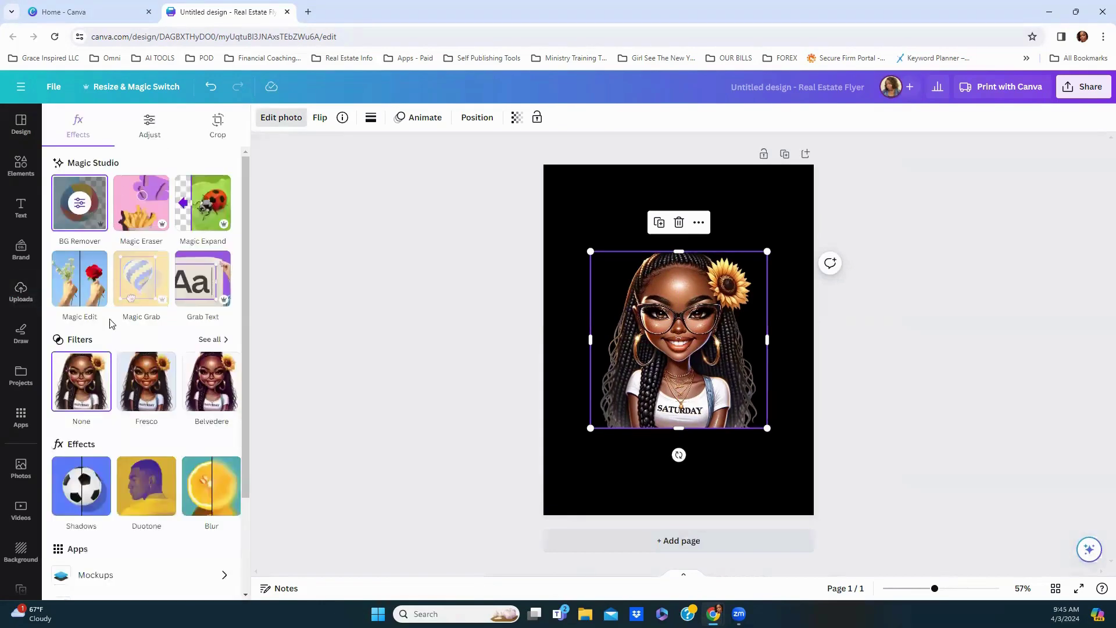
left_click(81, 501)
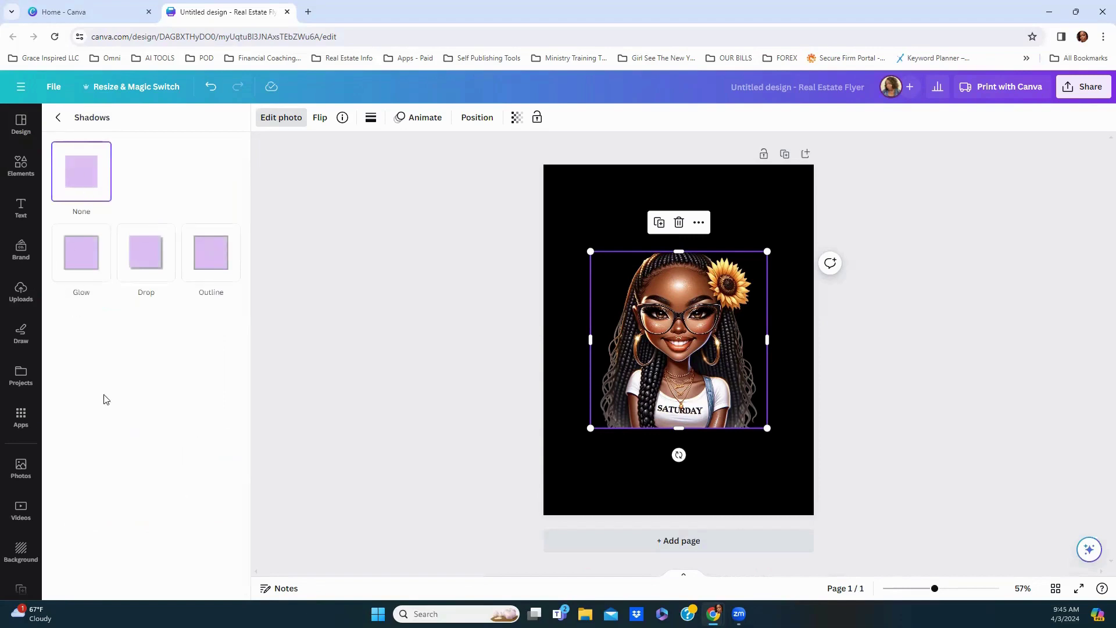
left_click(220, 257)
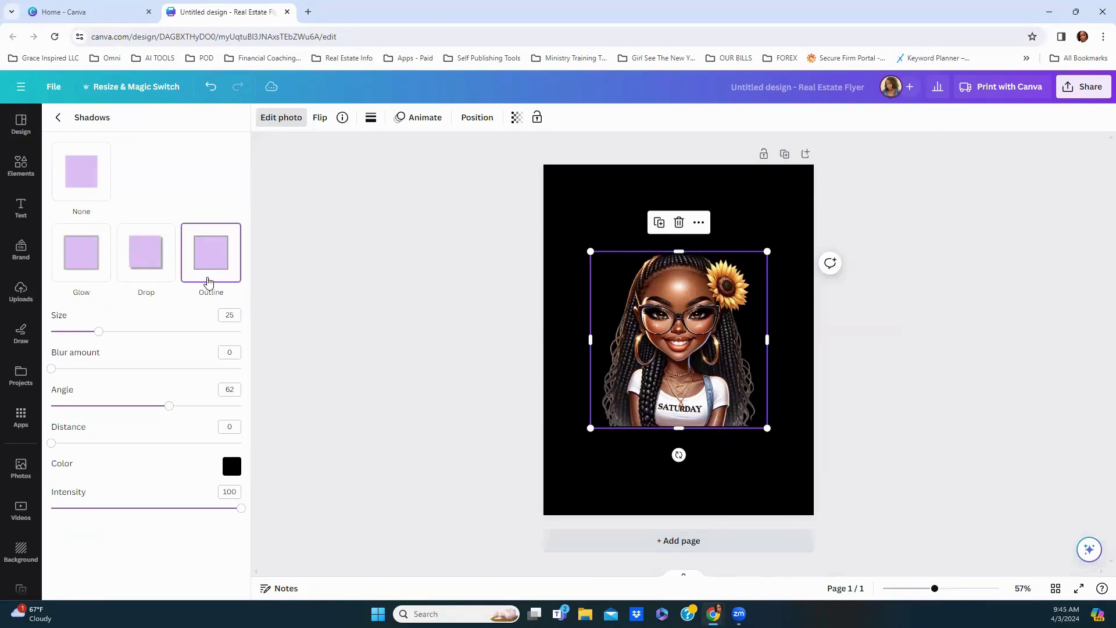
left_click(209, 282)
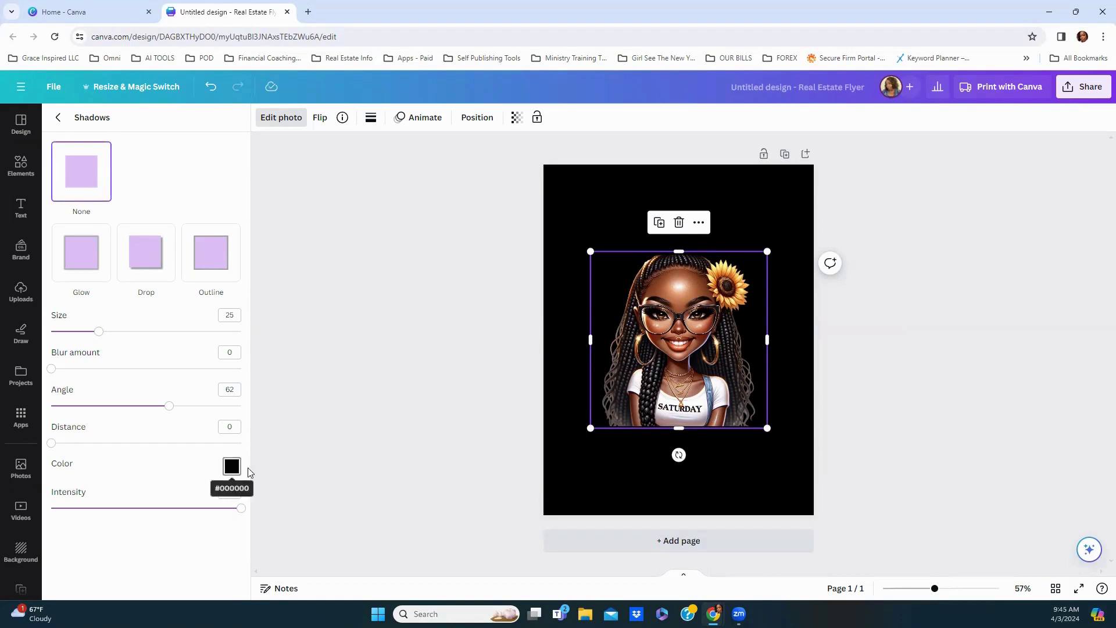
Set the picture's outline color to white (#FFFFFF) and the outline size to 38
left_click(232, 466)
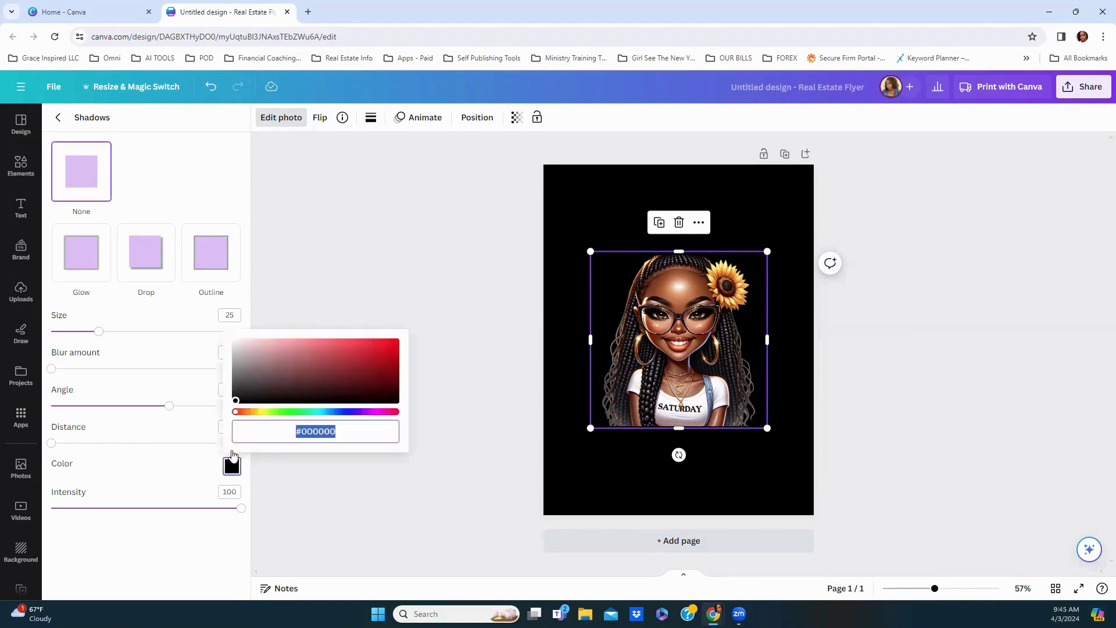
left_click_drag(235, 400, 236, 340)
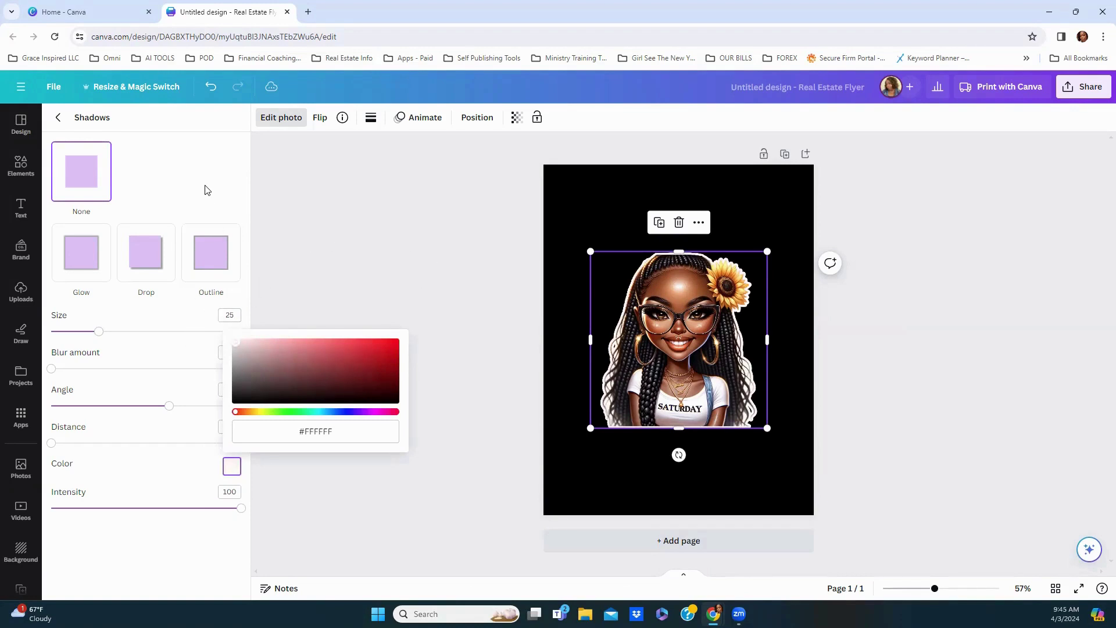
left_click(243, 208)
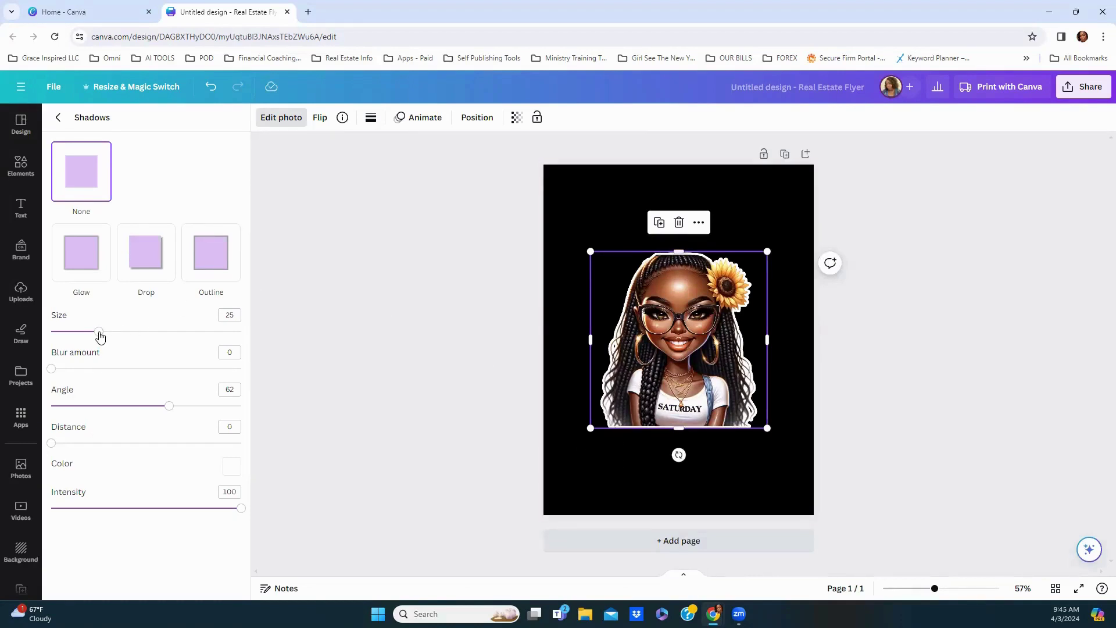
left_click_drag(100, 336, 175, 339)
left_click_drag(173, 339, 121, 357)
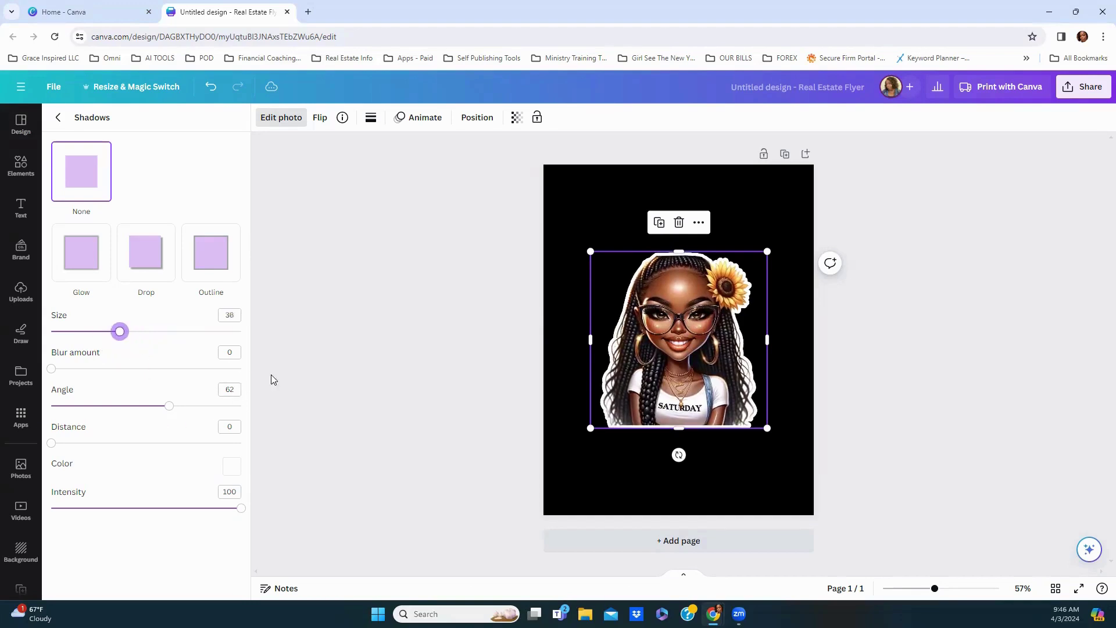
left_click(382, 360)
Shrink the outlined SATURDAY picture to about half the page width and place it in the page's upper-left corner
left_click_drag(628, 404, 590, 320)
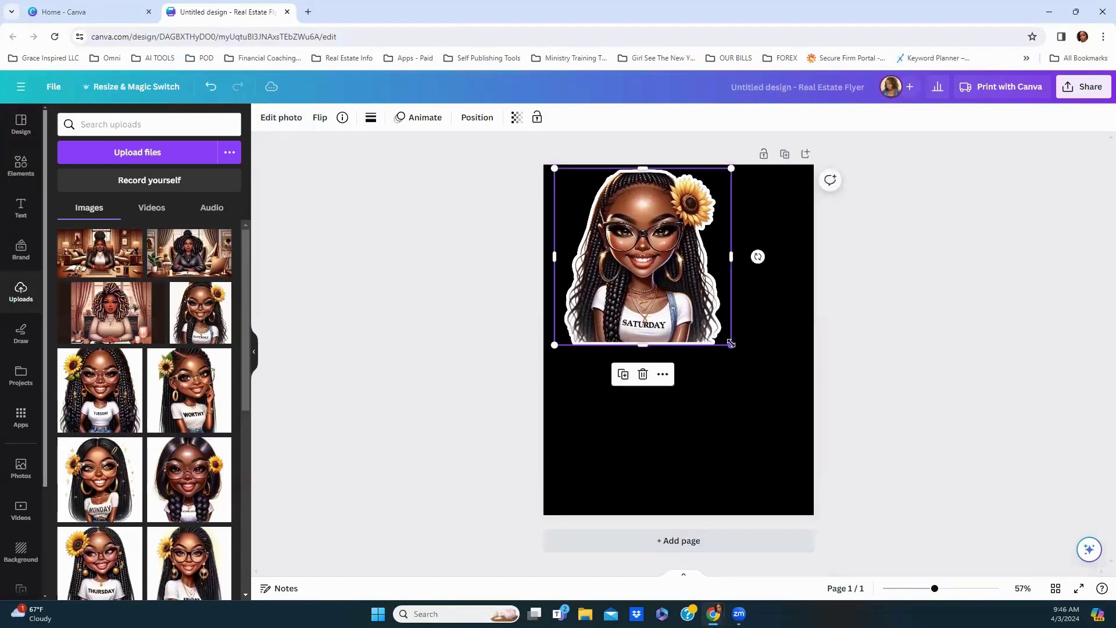
left_click_drag(687, 308, 691, 312)
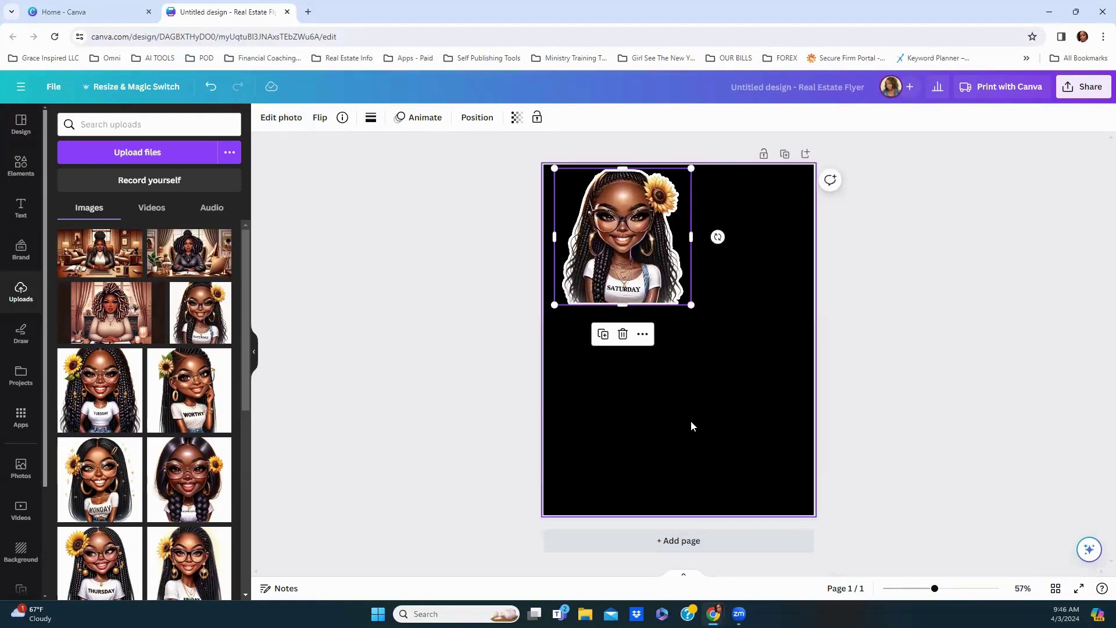
left_click(647, 459)
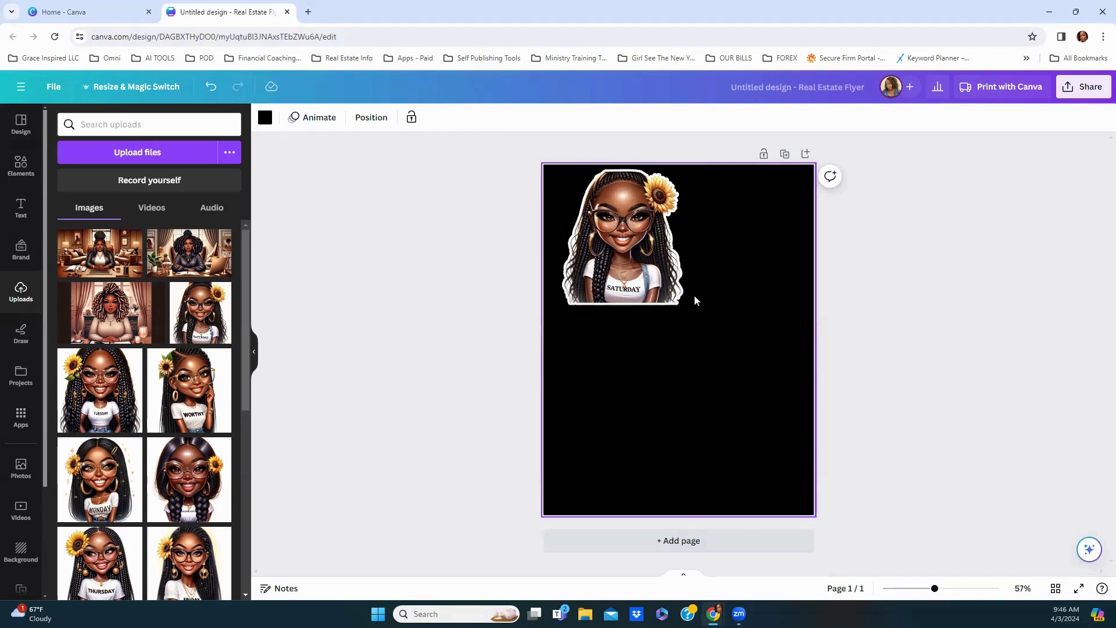
left_click_drag(657, 279, 638, 261)
scroll(92, 520, "down", 3)
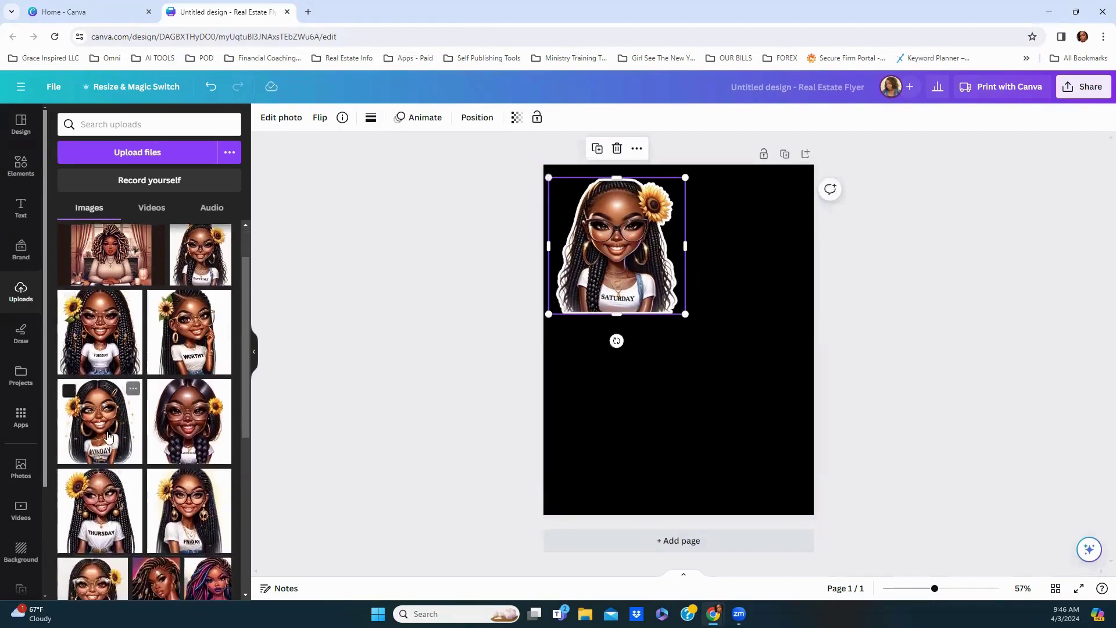
Add the uploaded SUNDAY picture to the lower half of the page and remove its background
left_click(92, 488)
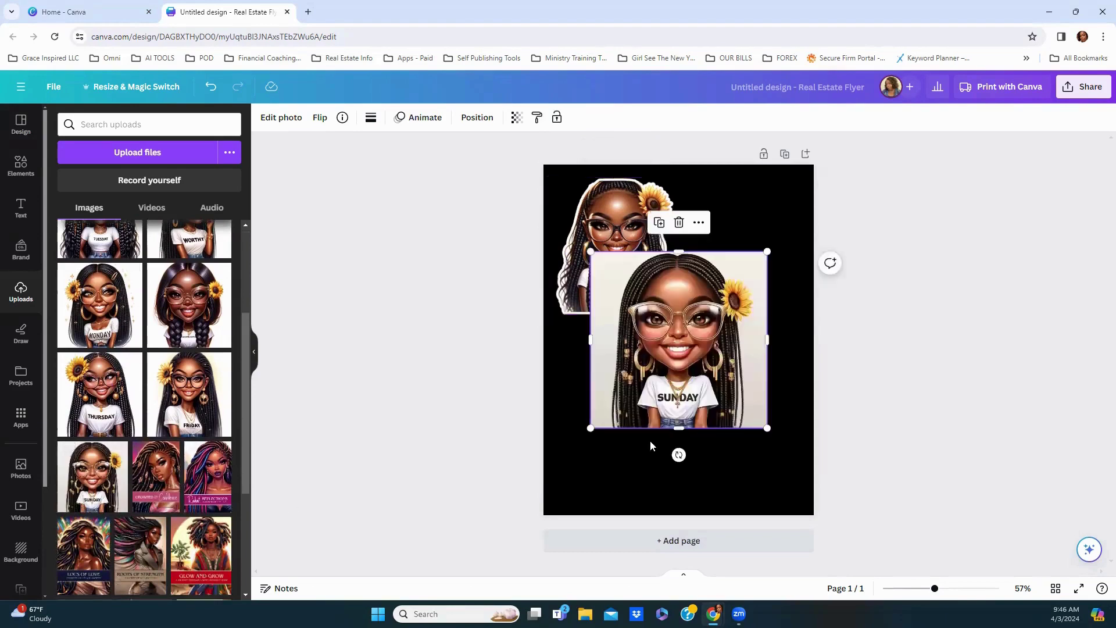
left_click_drag(726, 381, 744, 438)
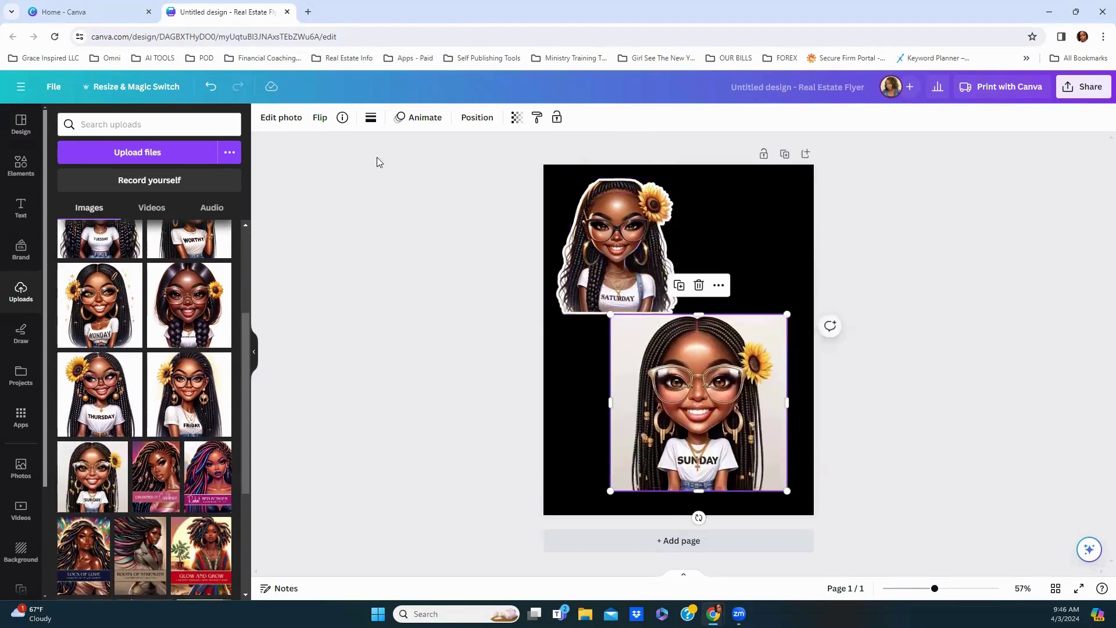
left_click(283, 119)
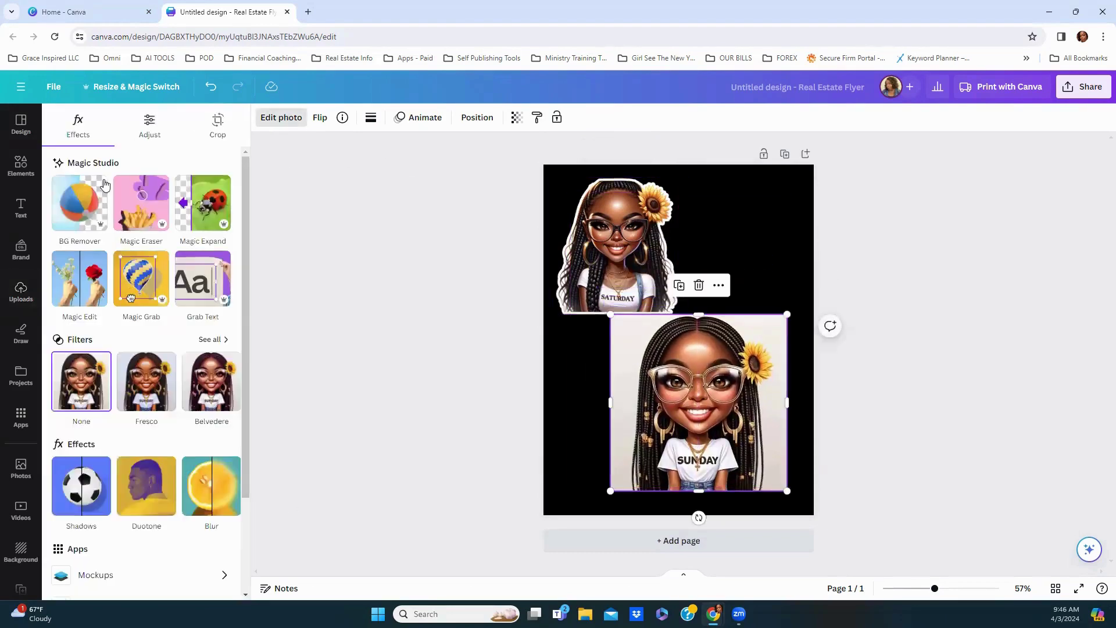
left_click(80, 206)
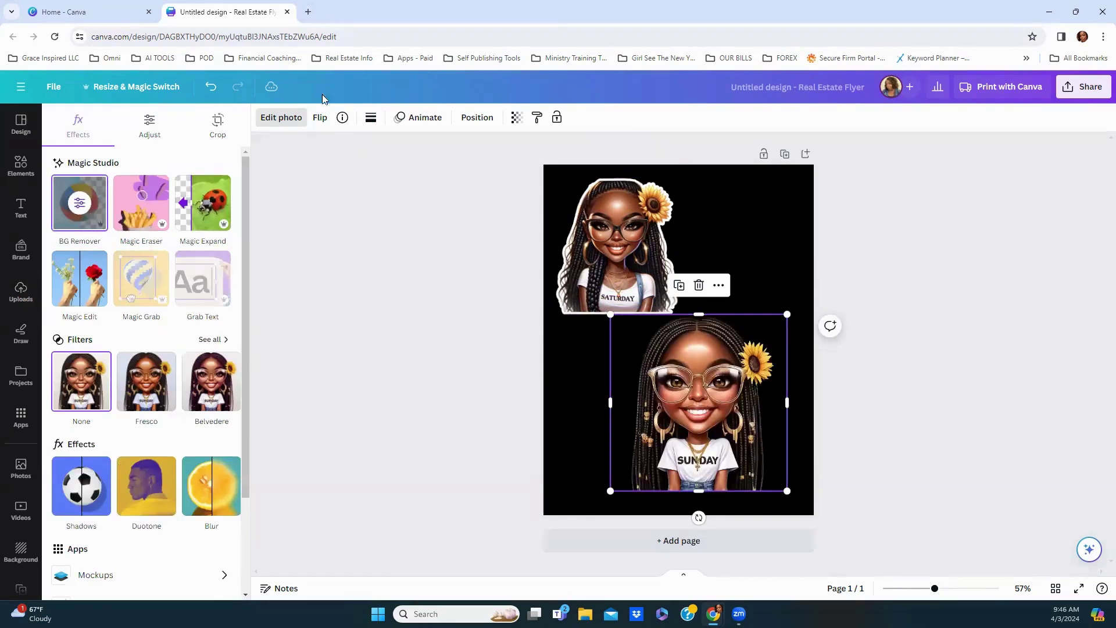
Apply the Outline shadow effect to the SUNDAY picture with color white (#FFFFFF) and size 30
left_click(279, 119)
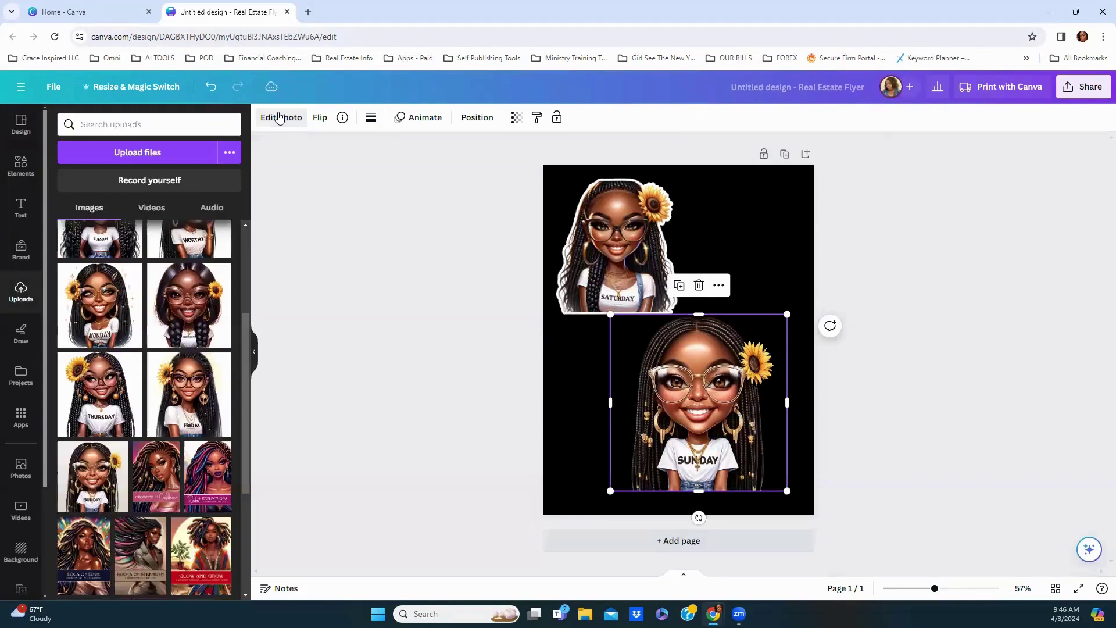
left_click(280, 119)
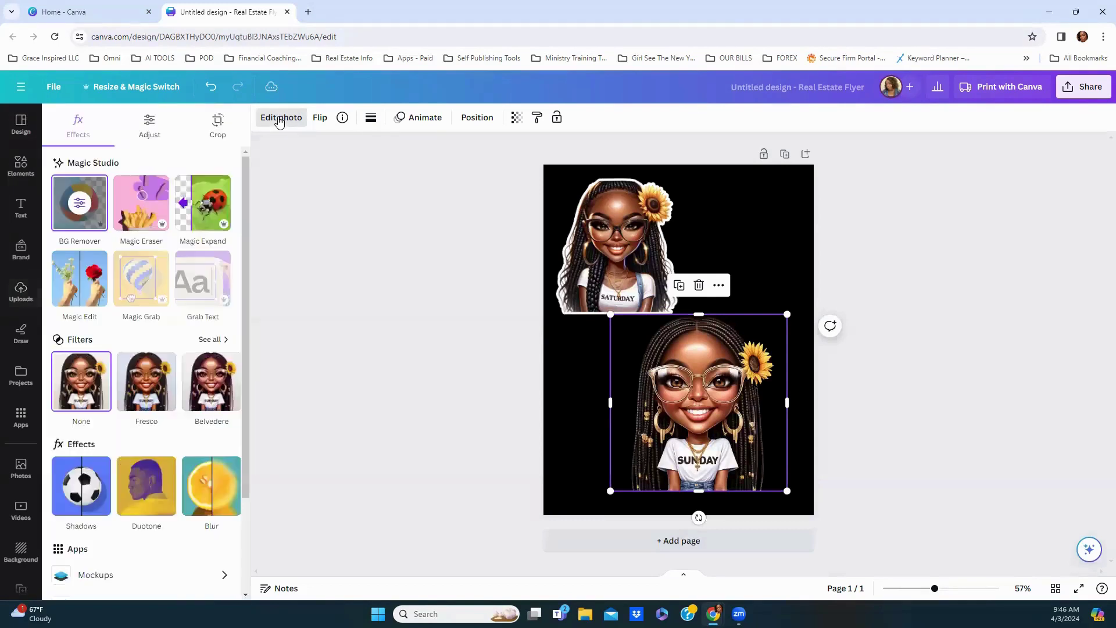
left_click(80, 498)
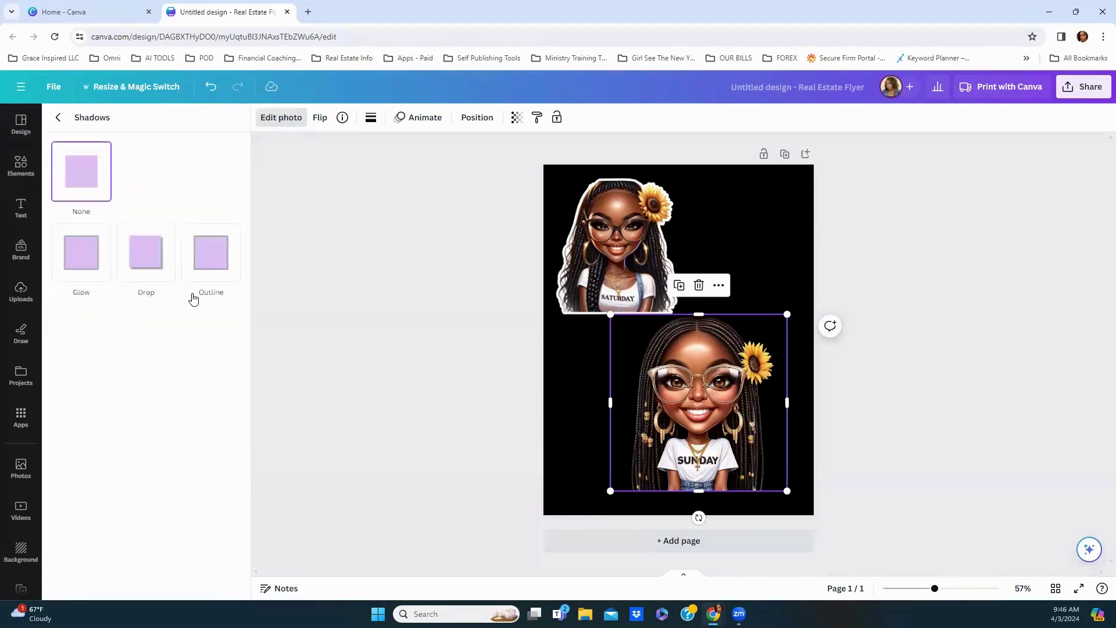
left_click(208, 257)
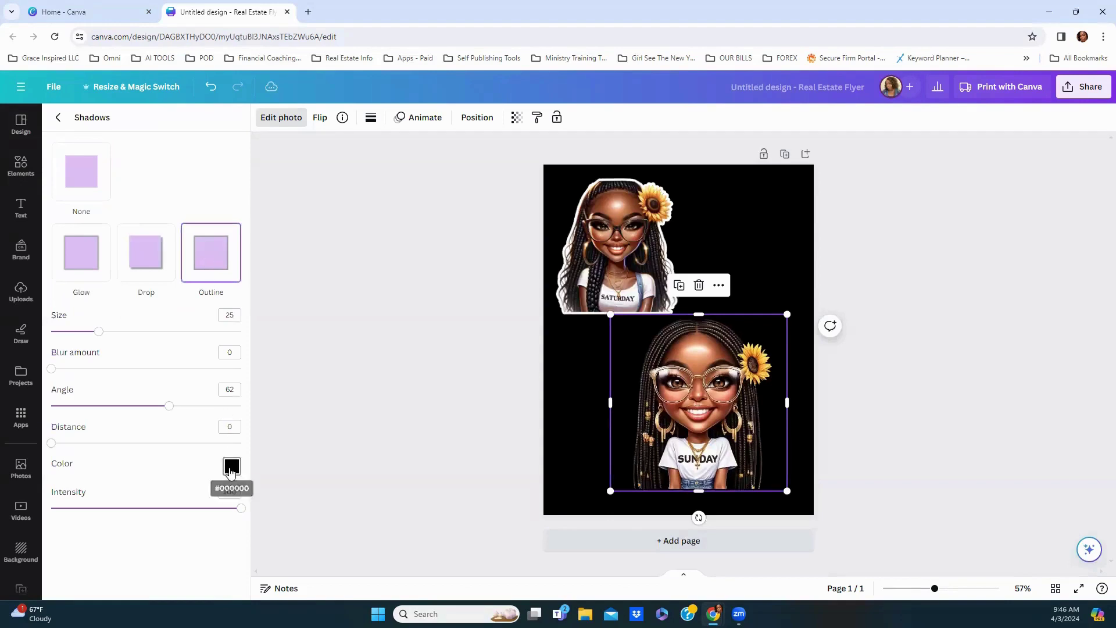
left_click(231, 468)
left_click_drag(233, 404, 235, 342)
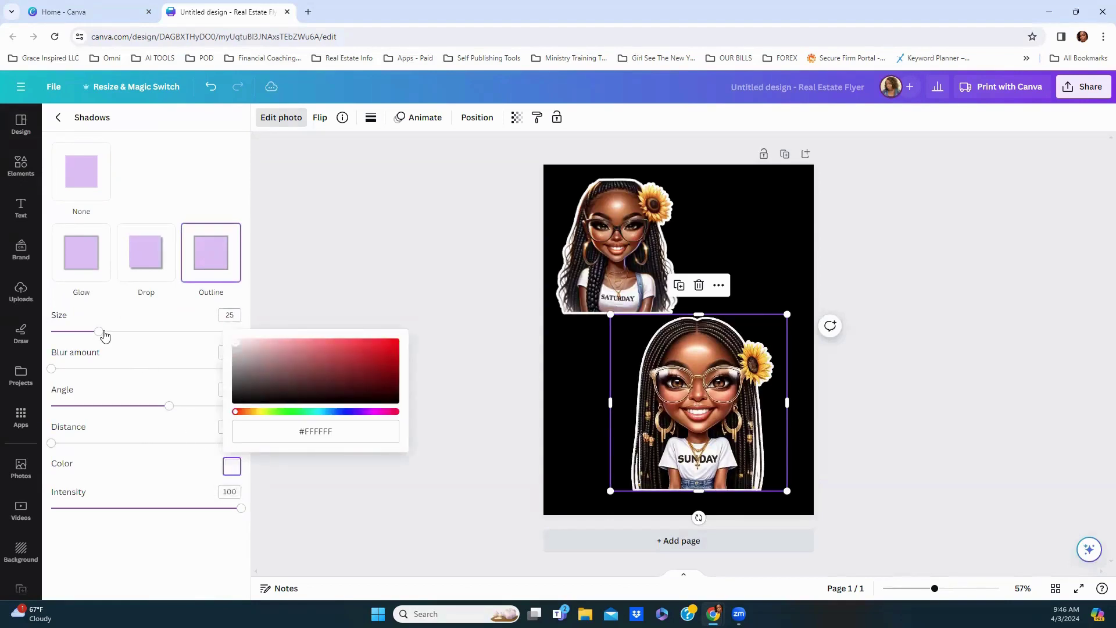
mouse_move(104, 336)
left_mouse_down()
mouse_move(132, 340)
mouse_move(107, 341)
left_mouse_up()
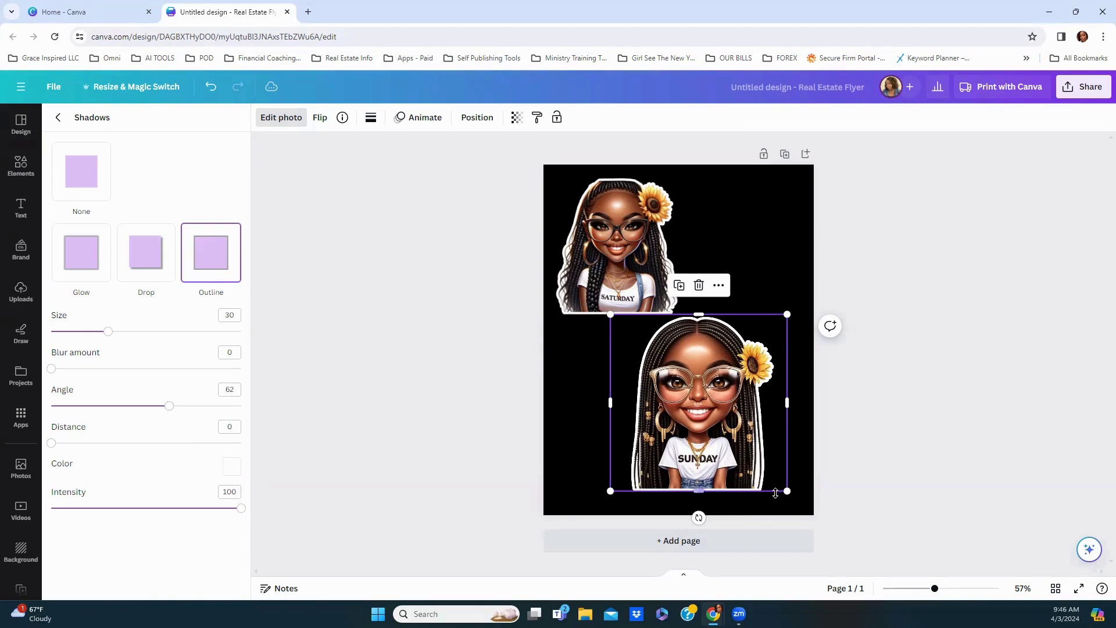
Shrink the SUNDAY picture to about half the page width and place it beside the SATURDAY picture, aligned in the same row
left_click_drag(787, 492, 747, 461)
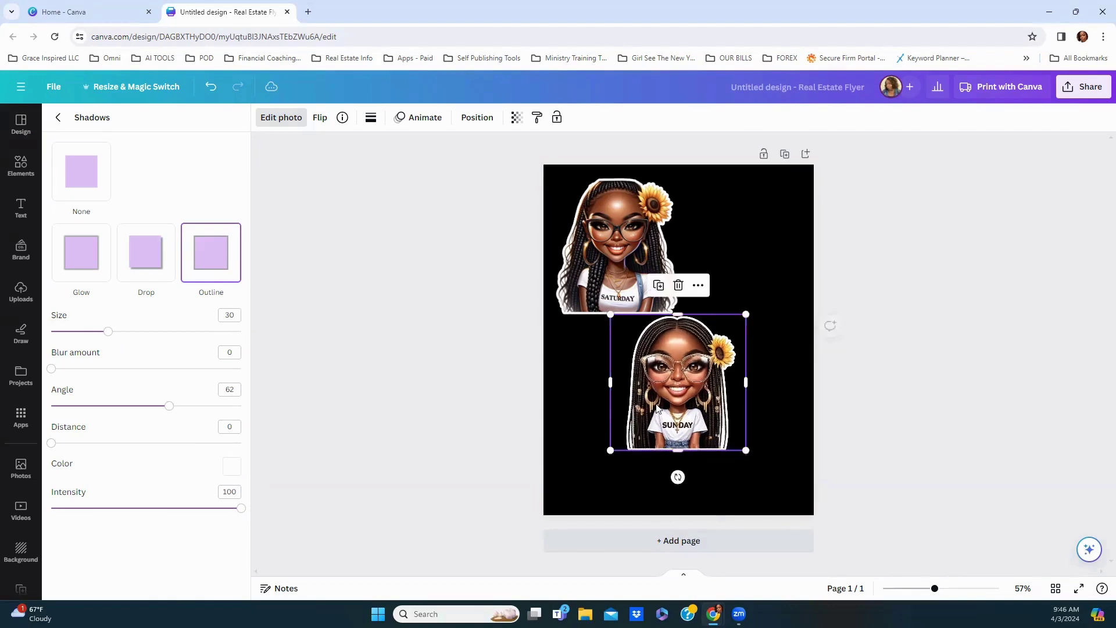
left_click_drag(657, 407, 714, 269)
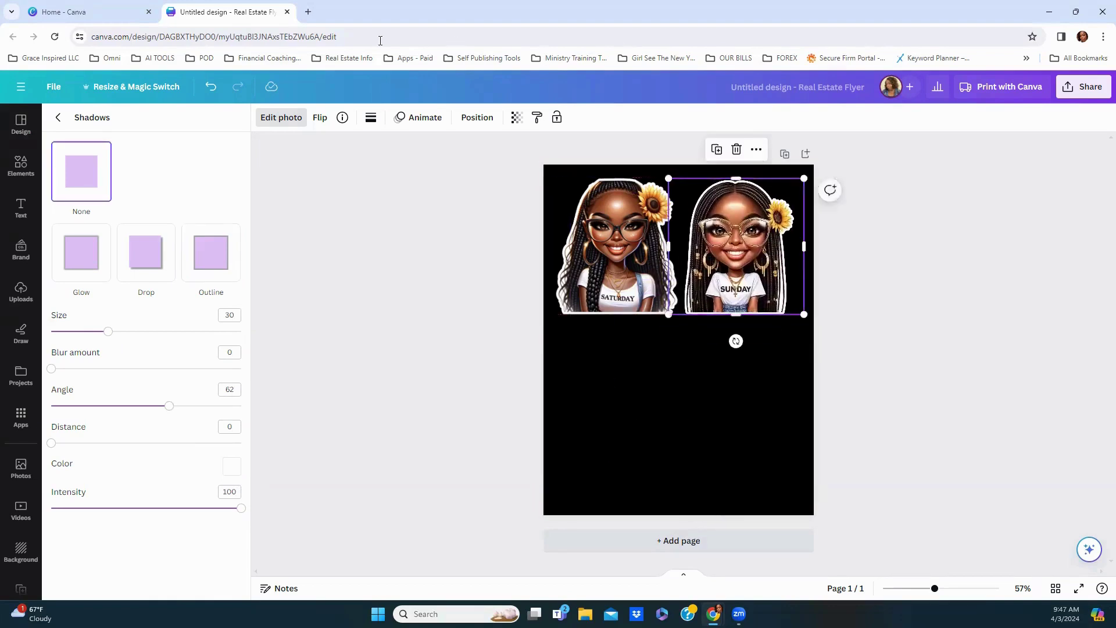
left_click(57, 120)
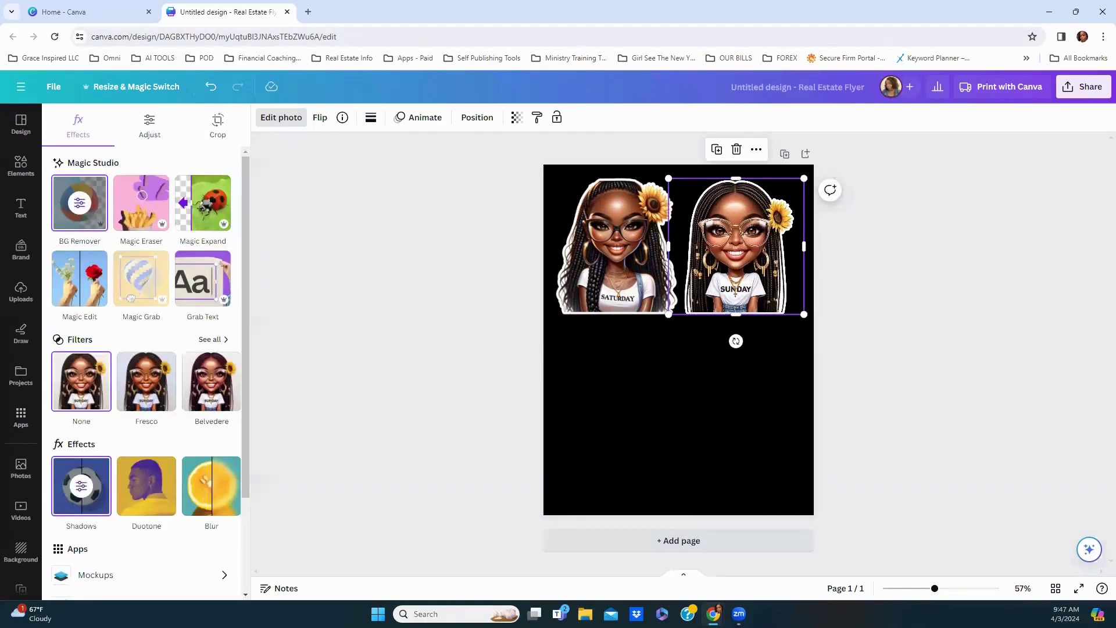
Add the uploaded THURSDAY picture, shrink it to about 4.7 by 4.7, and place it below the two finished stickers
left_click(21, 291)
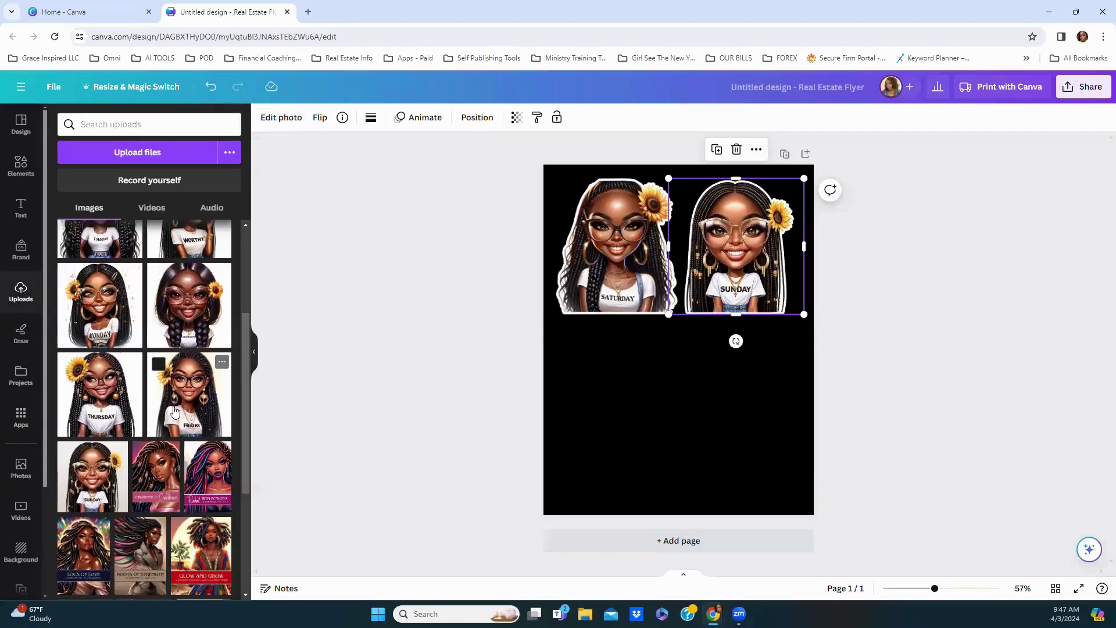
scroll(174, 411, "down", 2)
scroll(108, 396, "up", 2)
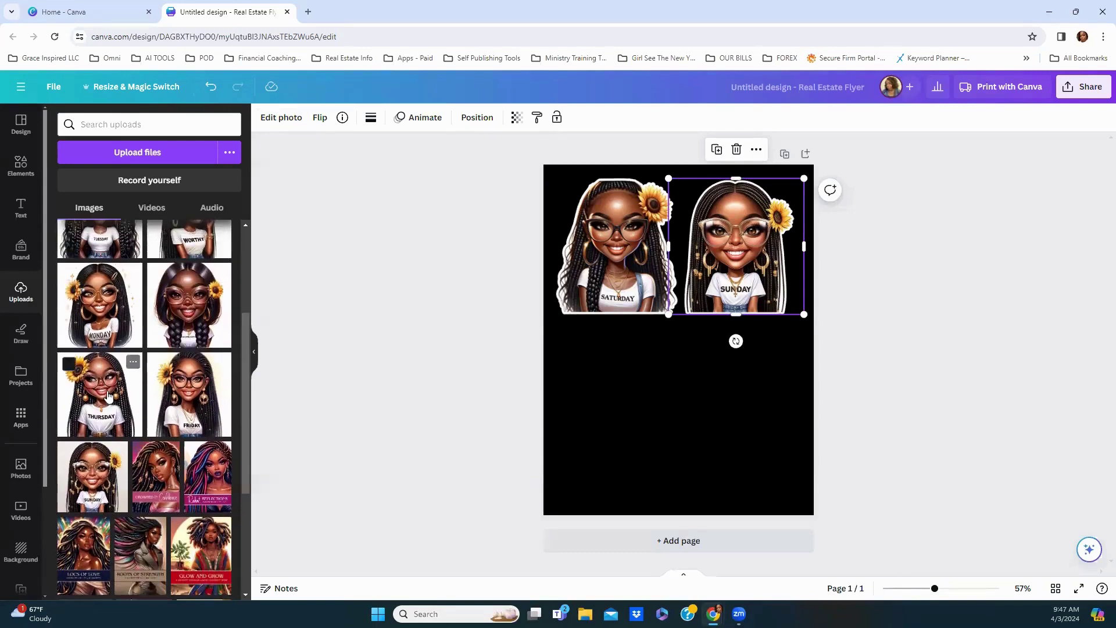
left_click(108, 396)
left_click_drag(766, 427, 741, 400)
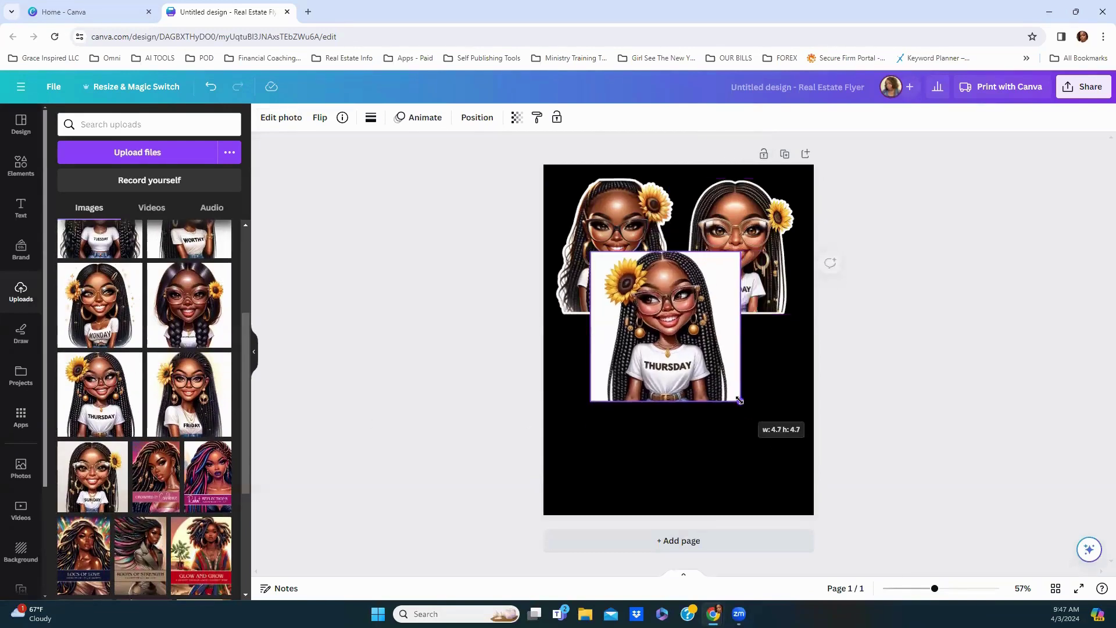
left_click_drag(697, 349, 718, 437)
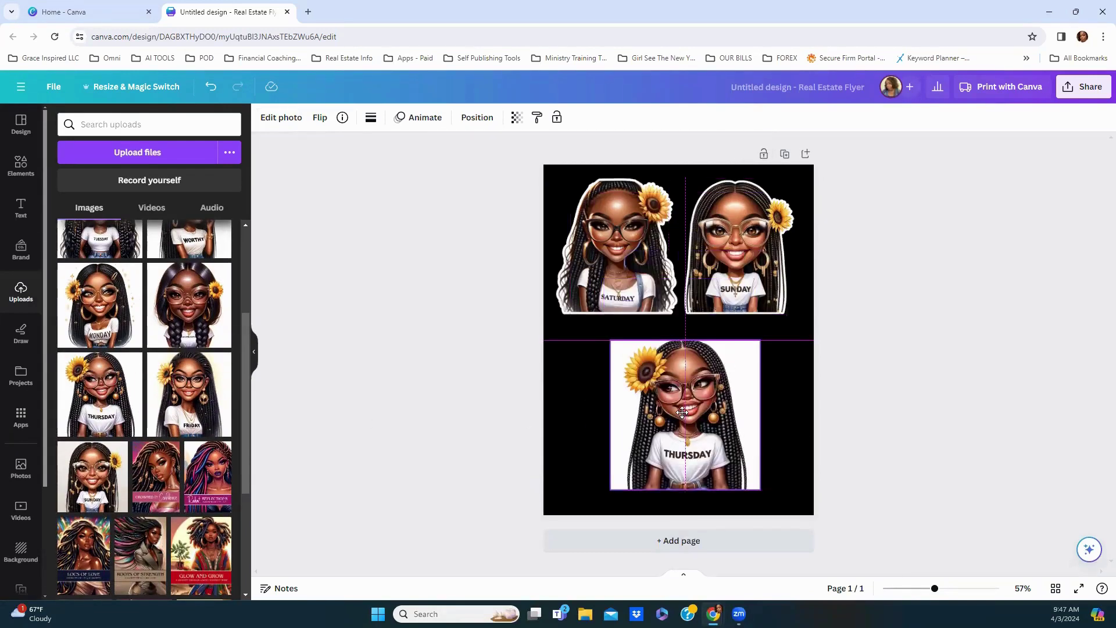
Separate the THURSDAY character from its background with Magic Grab, delete the leftover background, and position the character in the page's lower half
left_click(268, 116)
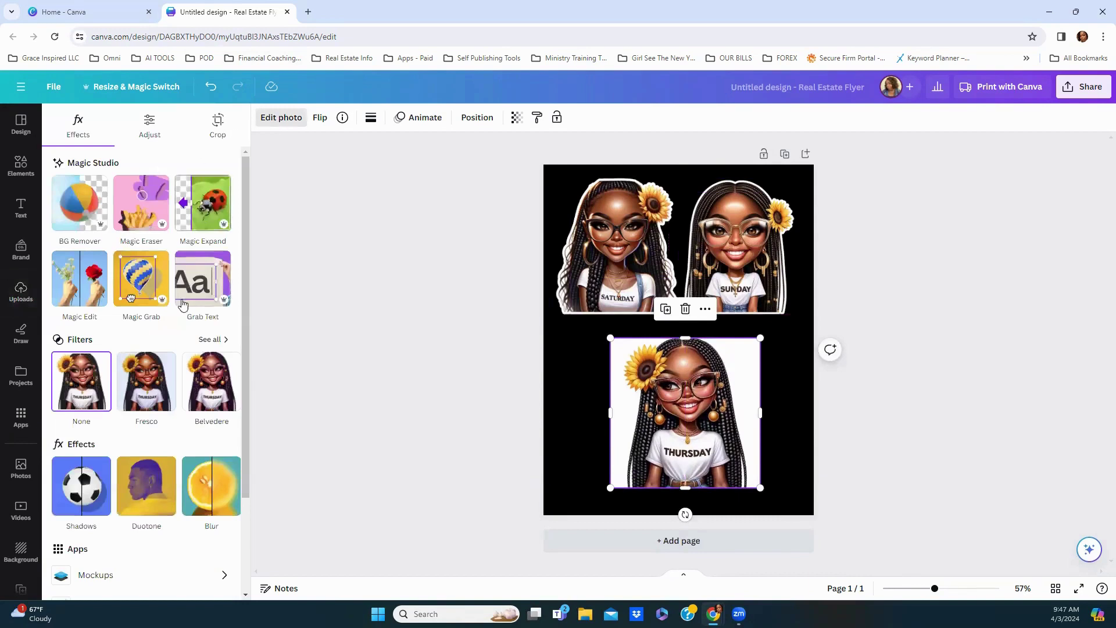
left_click(141, 279)
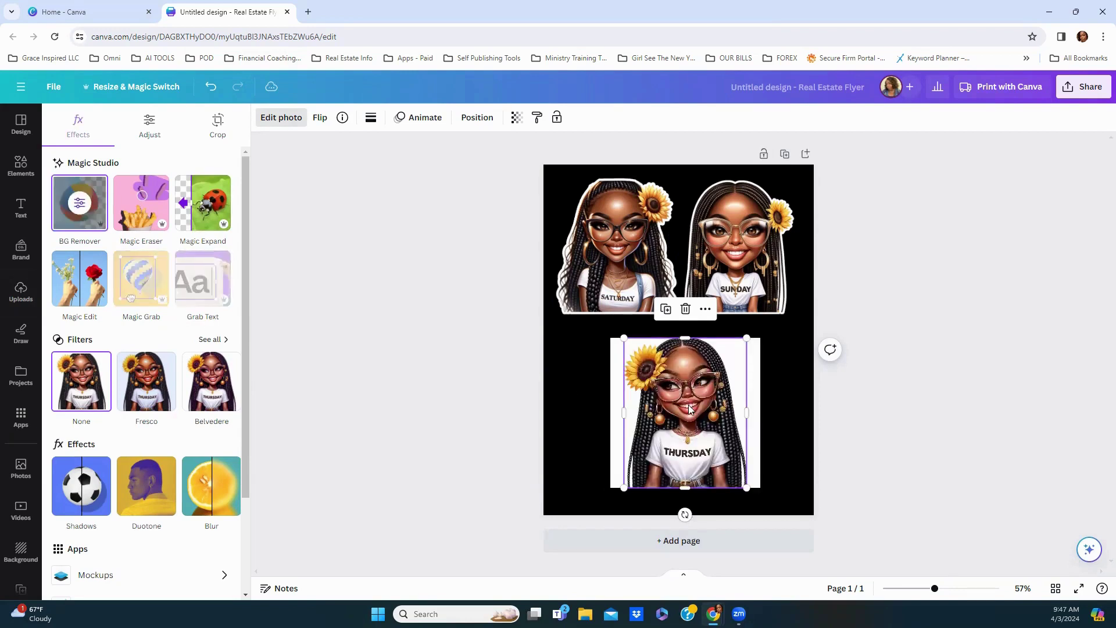
left_click_drag(689, 411, 752, 245)
left_click(689, 415)
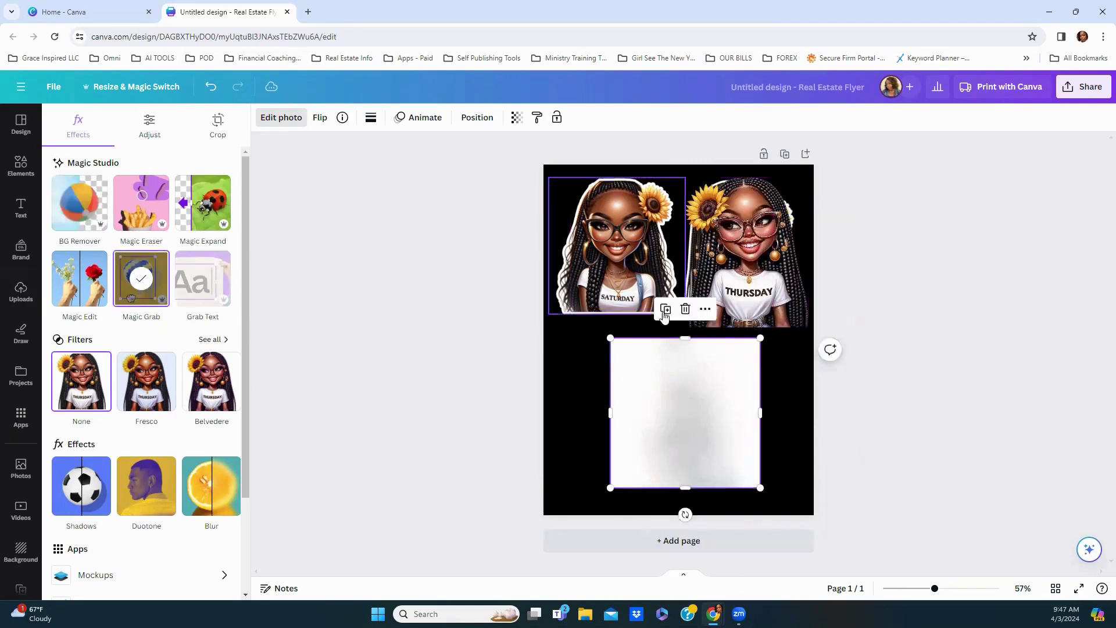
left_click(683, 310)
left_click_drag(743, 301, 692, 481)
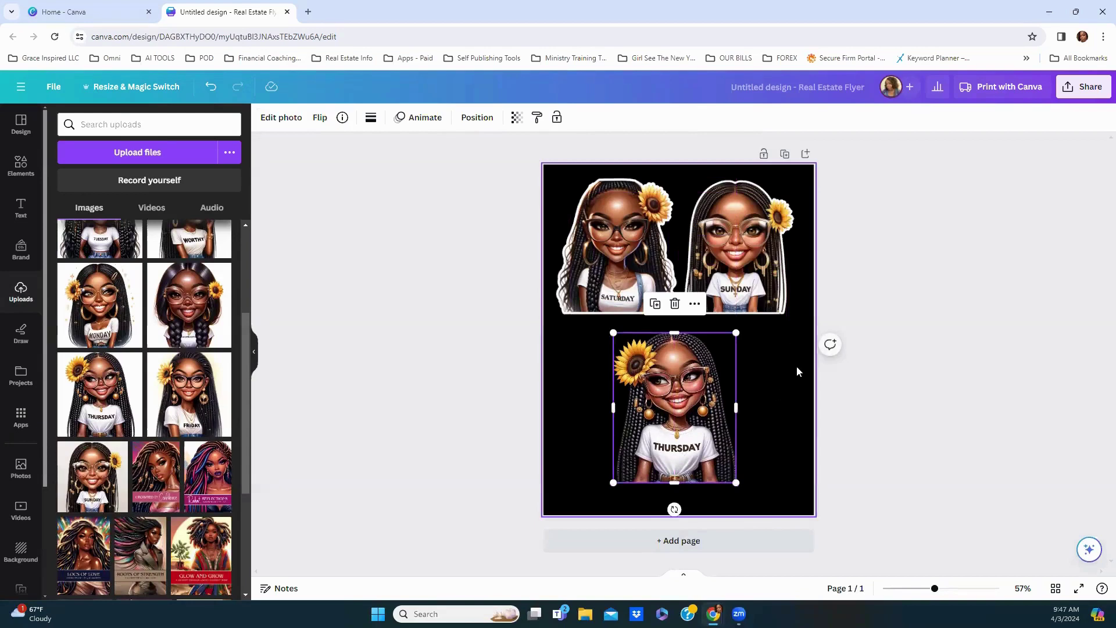
Apply the Outline shadow effect in near-white (#FFFCFC) to the THURSDAY character and move it beneath the SATURDAY picture
left_click(285, 117)
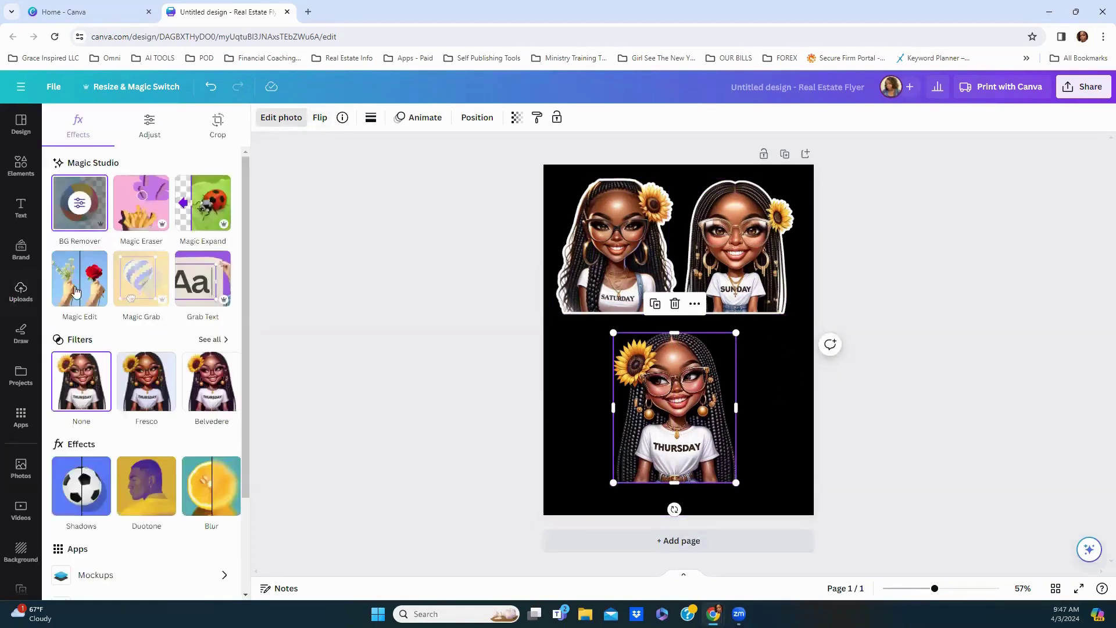
left_click(84, 483)
left_click(211, 258)
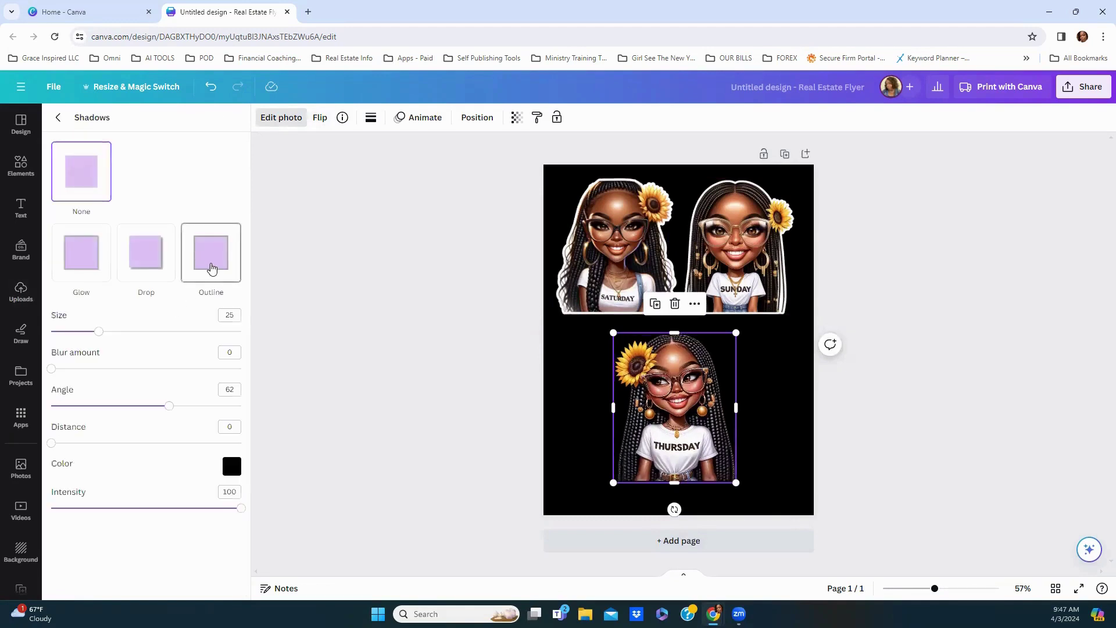
left_click(234, 478)
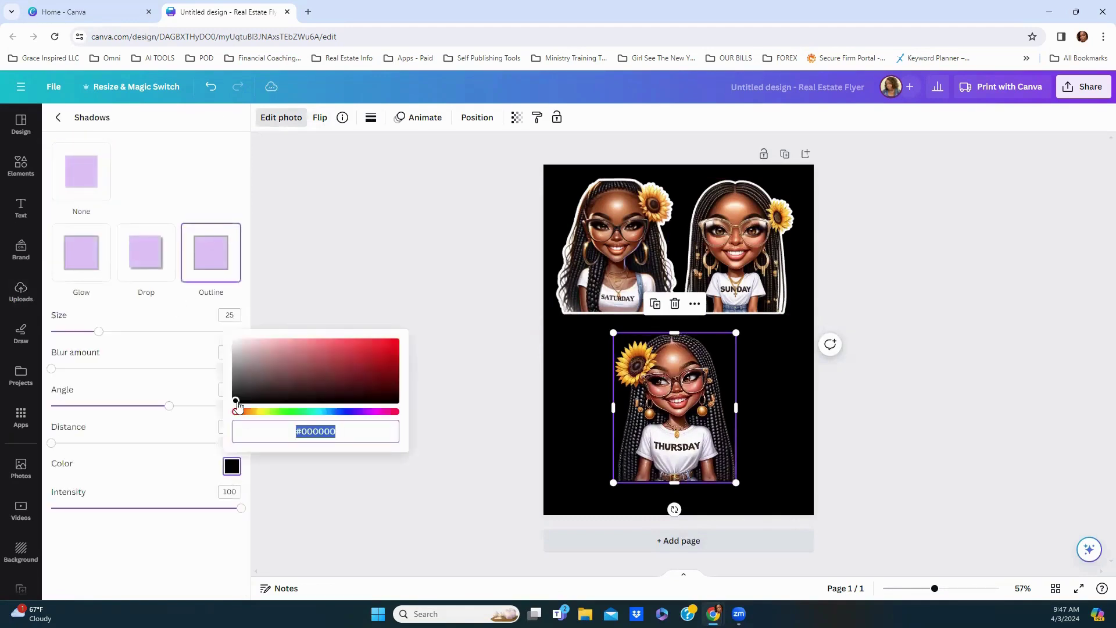
left_click(236, 343)
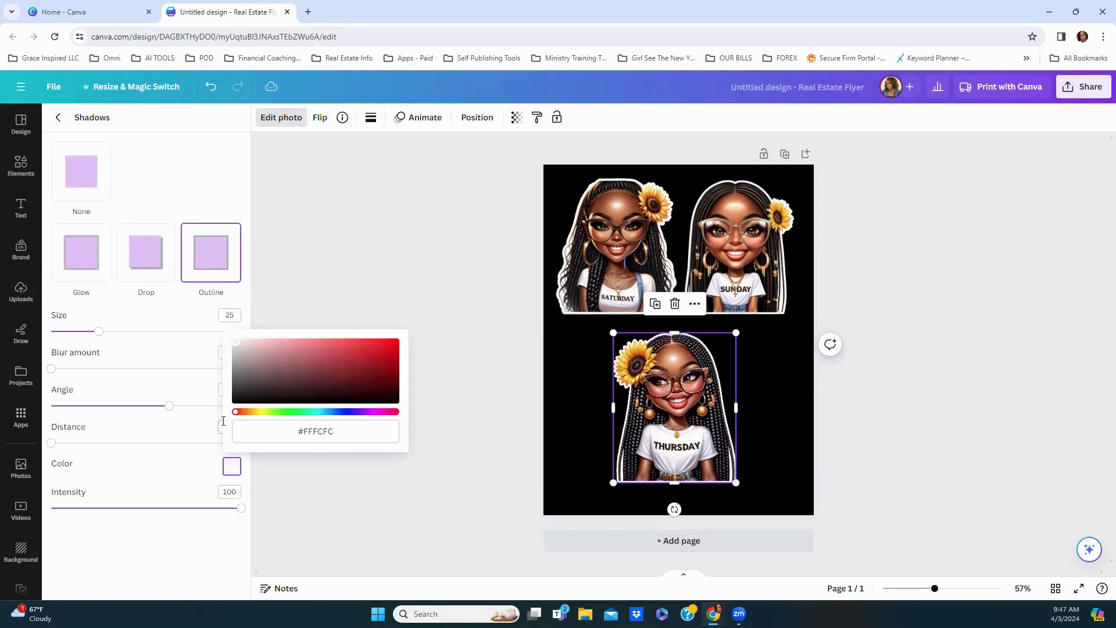
left_click(303, 199)
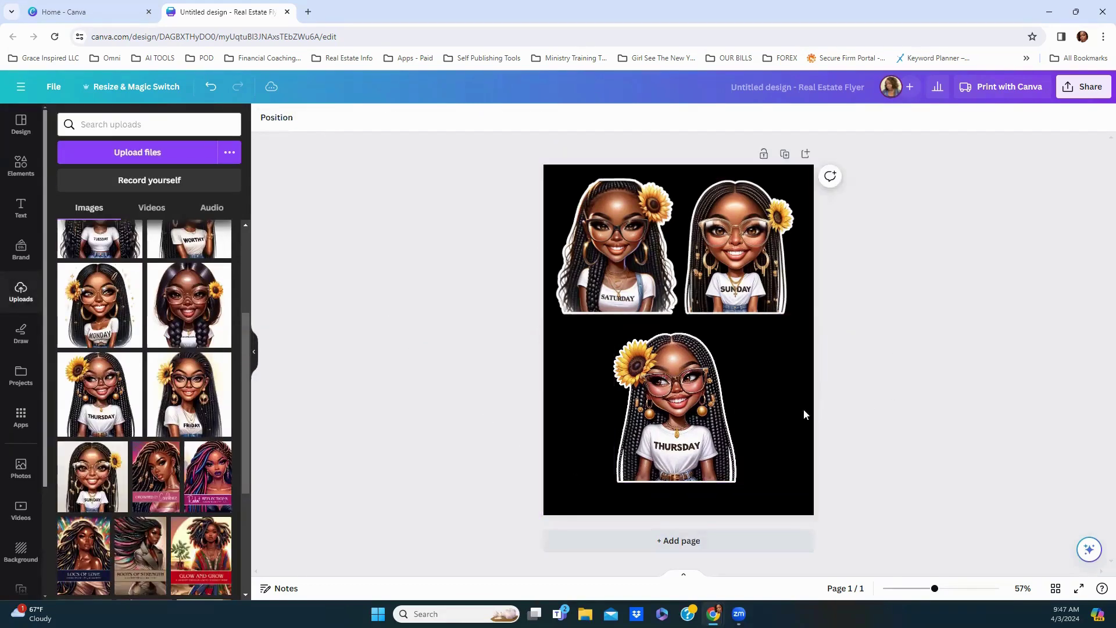
left_click_drag(698, 420, 644, 417)
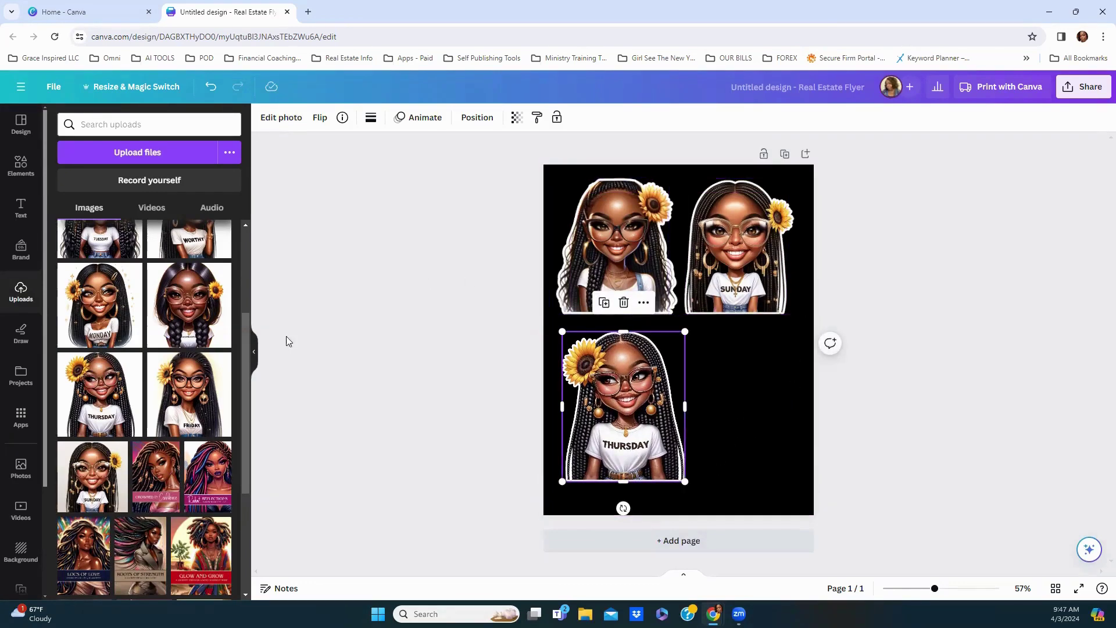
left_click(764, 444)
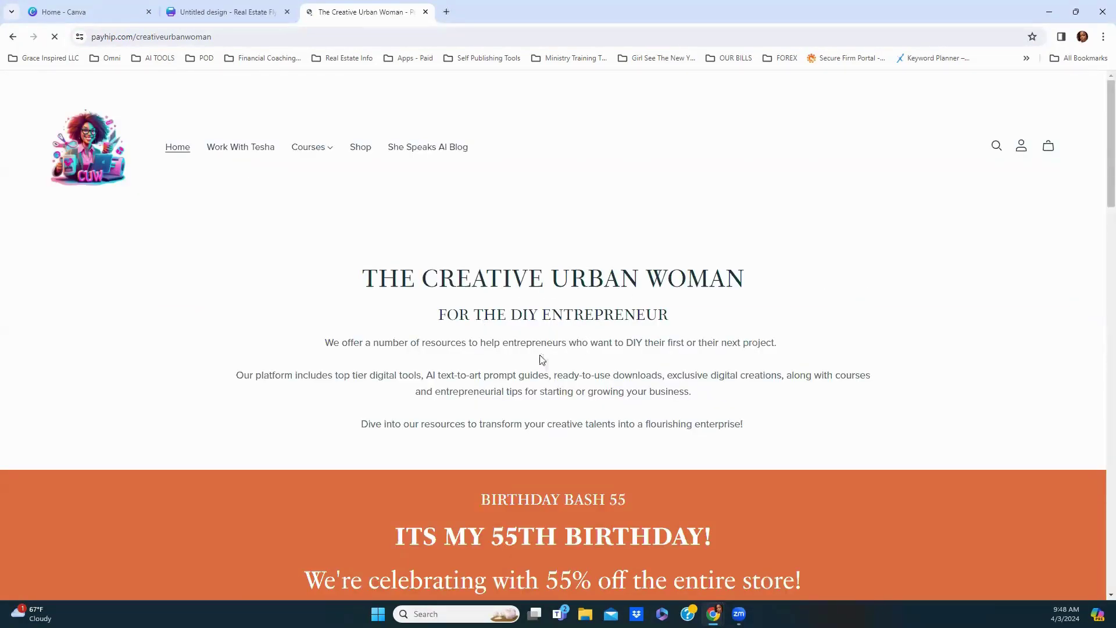
Look through the Creative Urban Woman home page on Payhip and switch back to the Canva sticker design
scroll(541, 358, "down", 4)
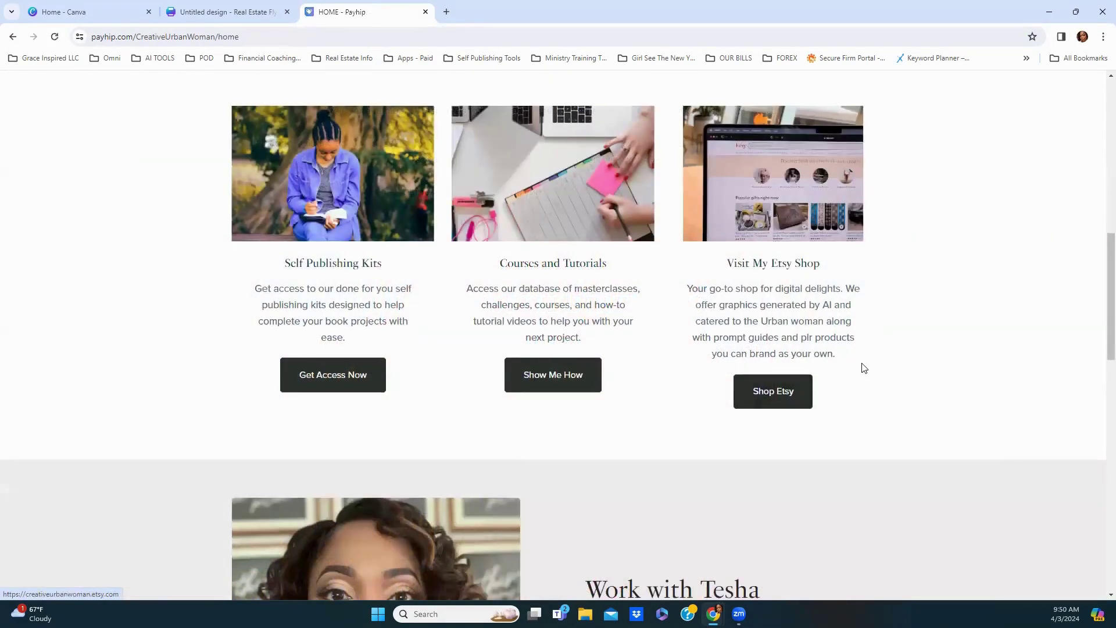
scroll(814, 369, "up", 4)
scroll(463, 113, "up", 2)
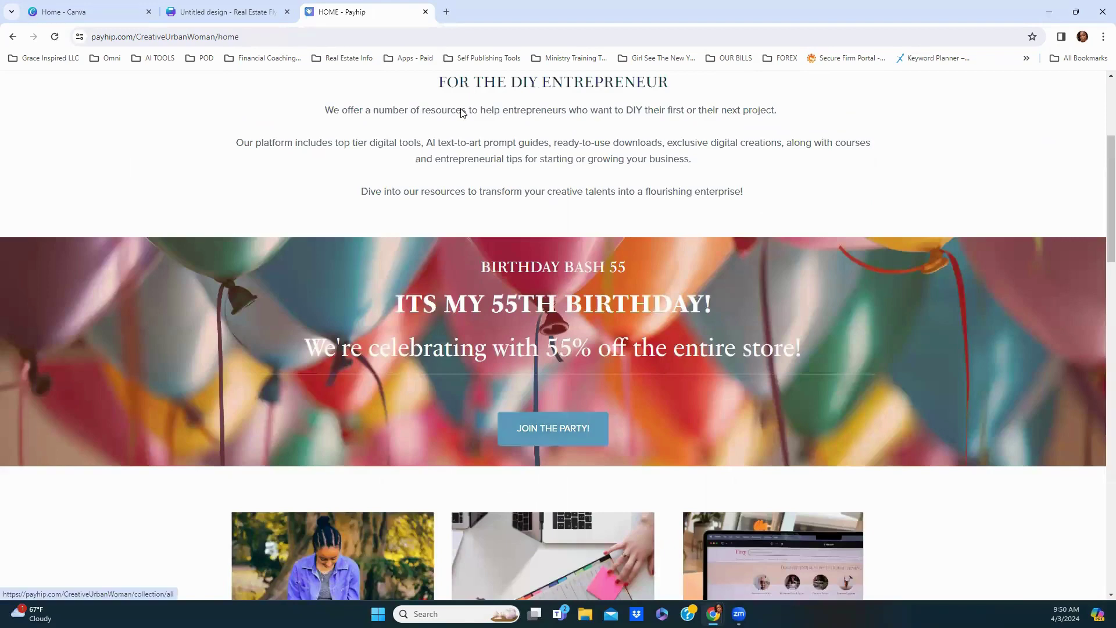
scroll(737, 279, "up", 3)
scroll(617, 178, "up", 1)
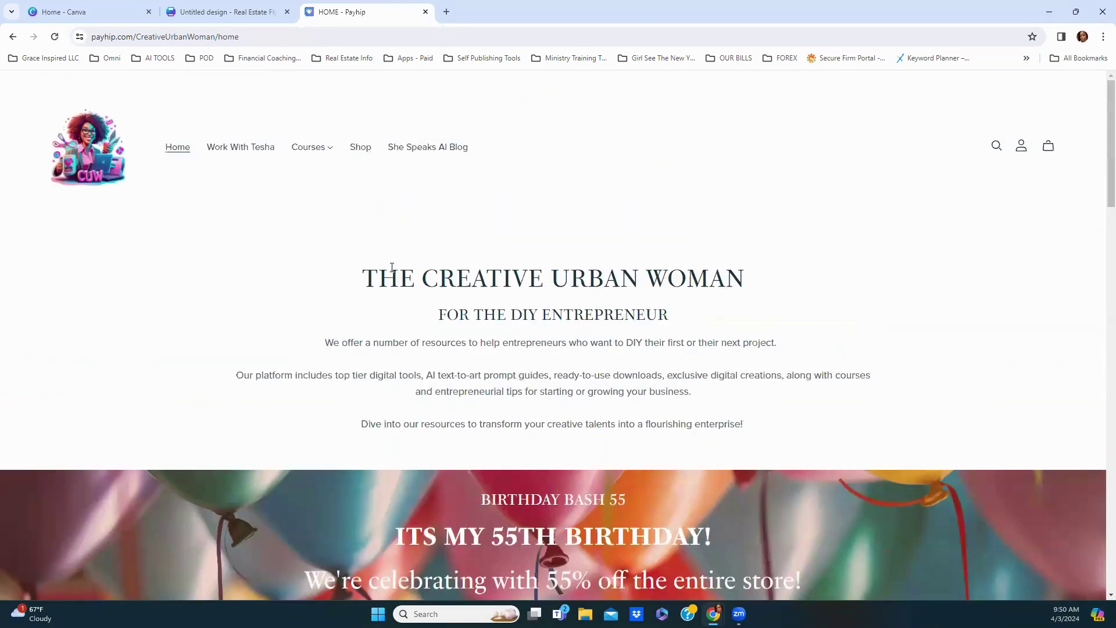
scroll(481, 316, "down", 5)
left_click(267, 13)
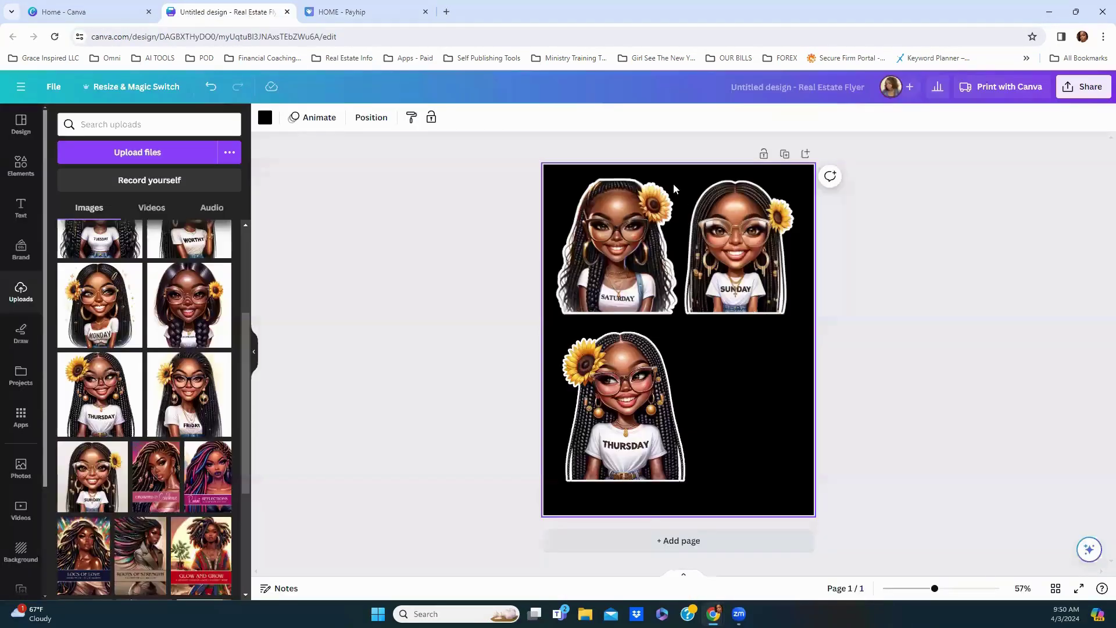